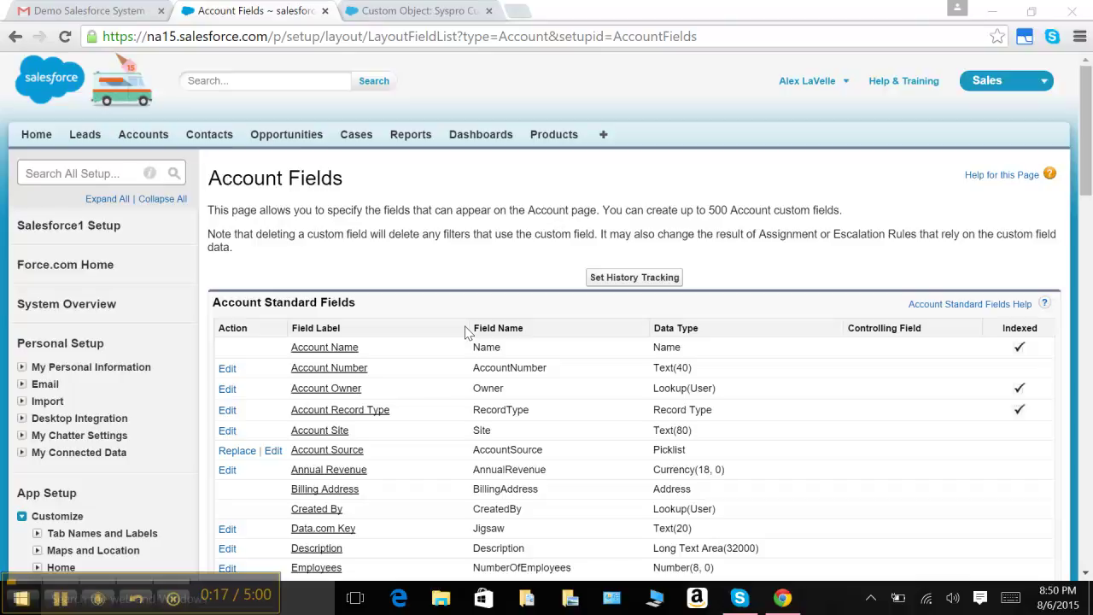
- Start a new Account custom field with the Formula data type
click(1087, 152)
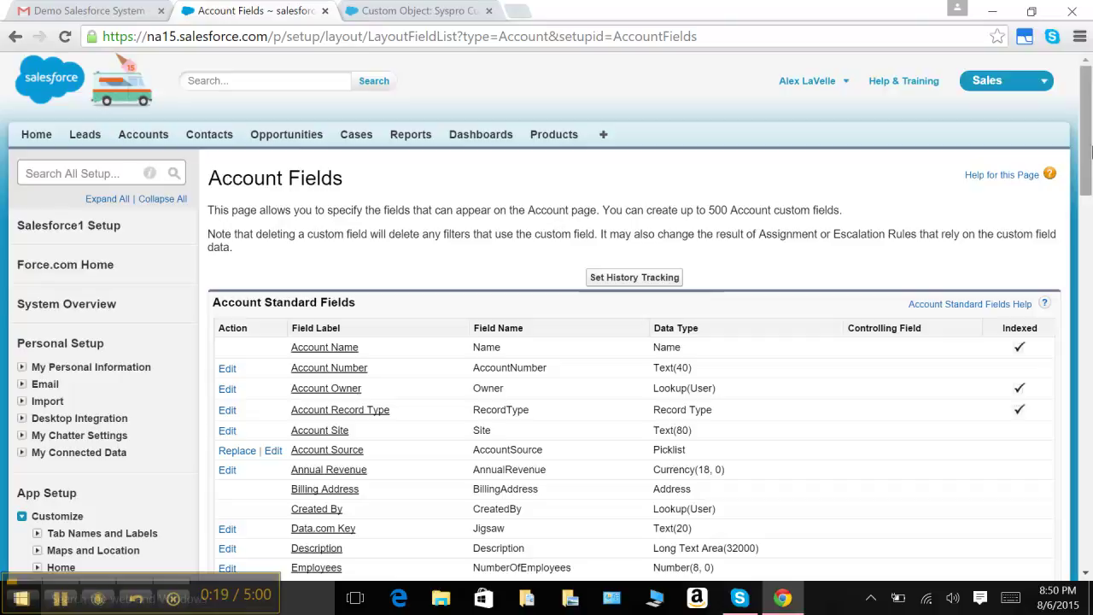
drag(1089, 152, 1089, 302)
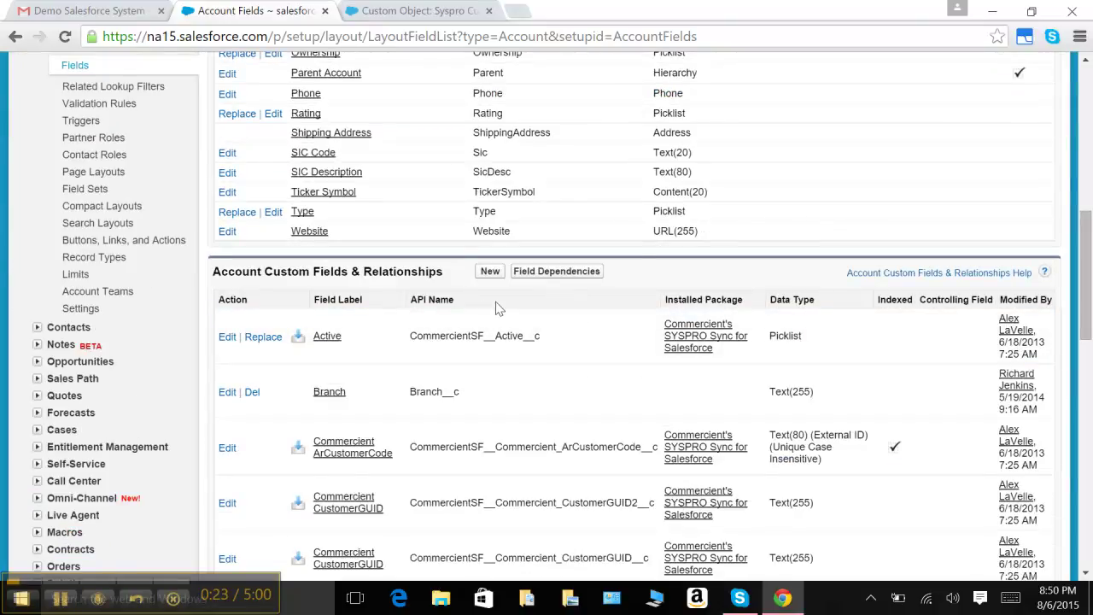
click(490, 274)
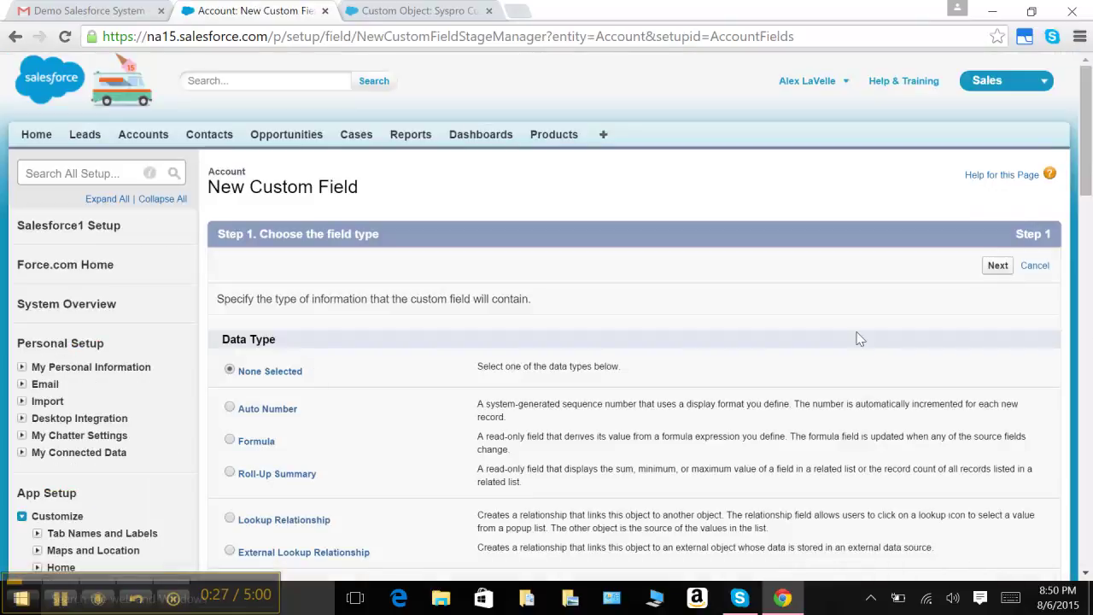
drag(1087, 190, 1087, 193)
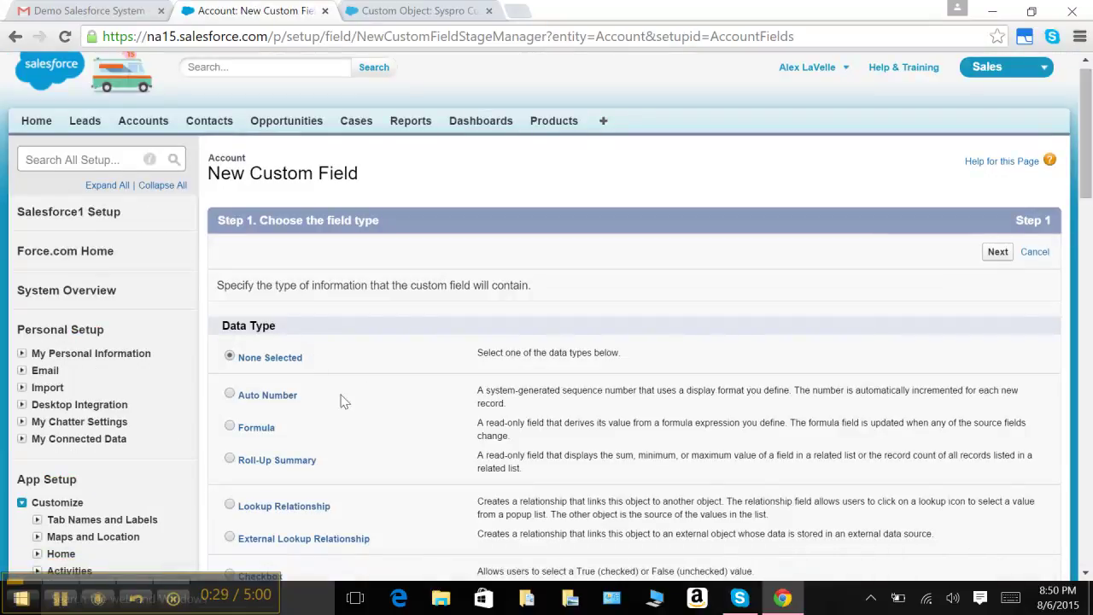
click(230, 427)
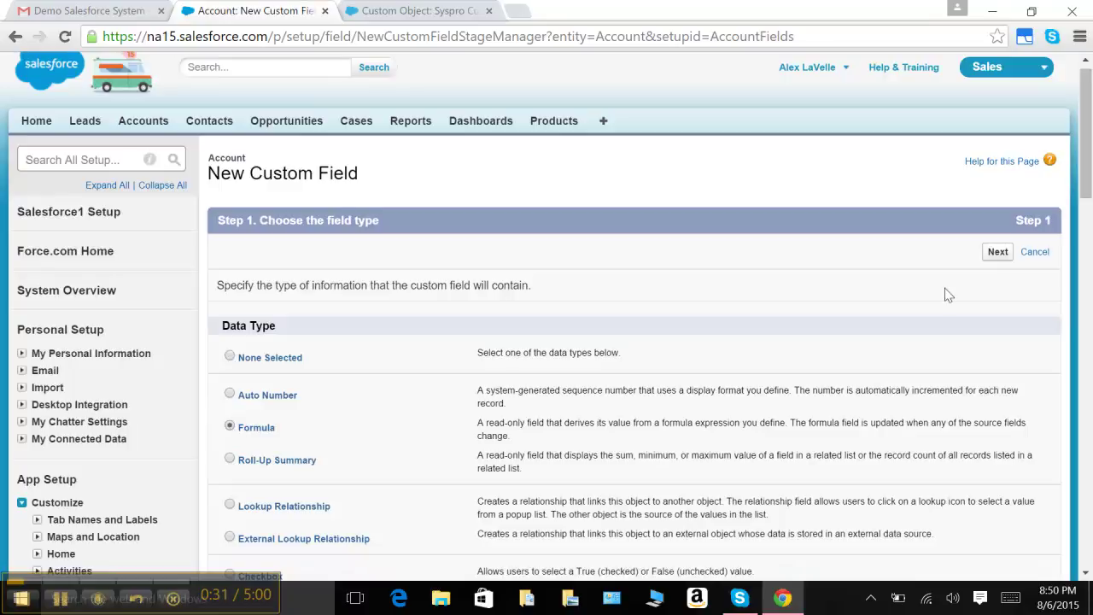
click(996, 253)
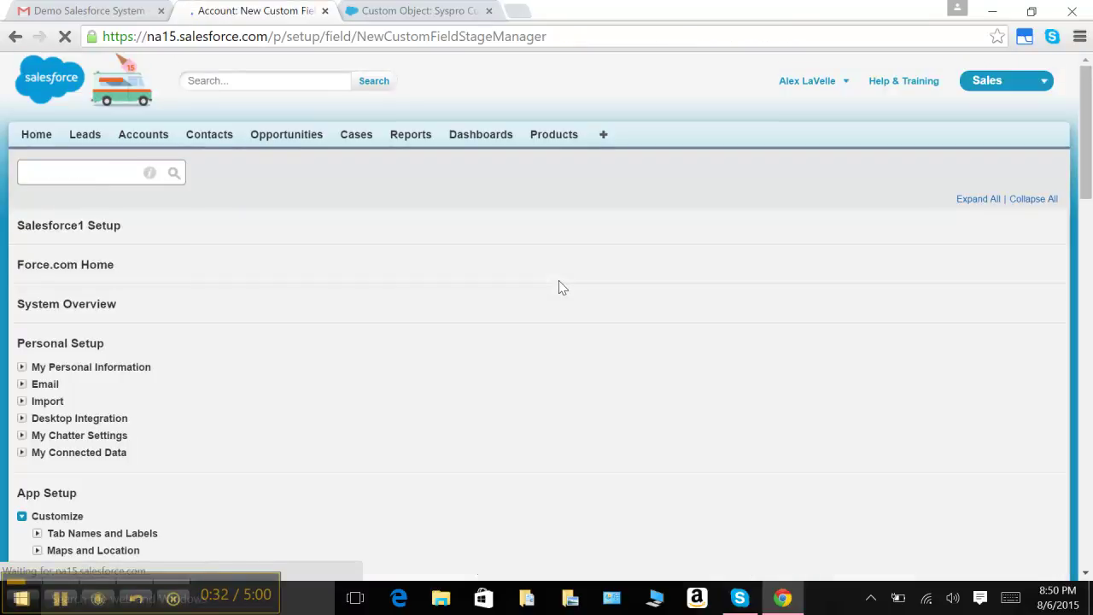
- Label the formula field CustomerOnHold, letting the Field Name auto-fill, with a Text return type
click(452, 306)
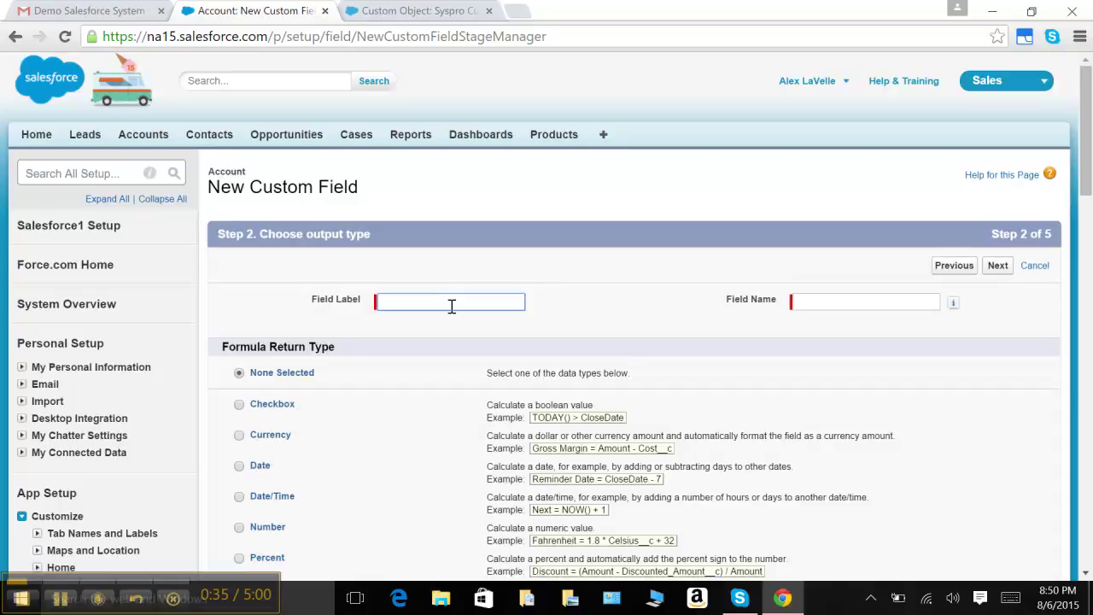
text(Cu)
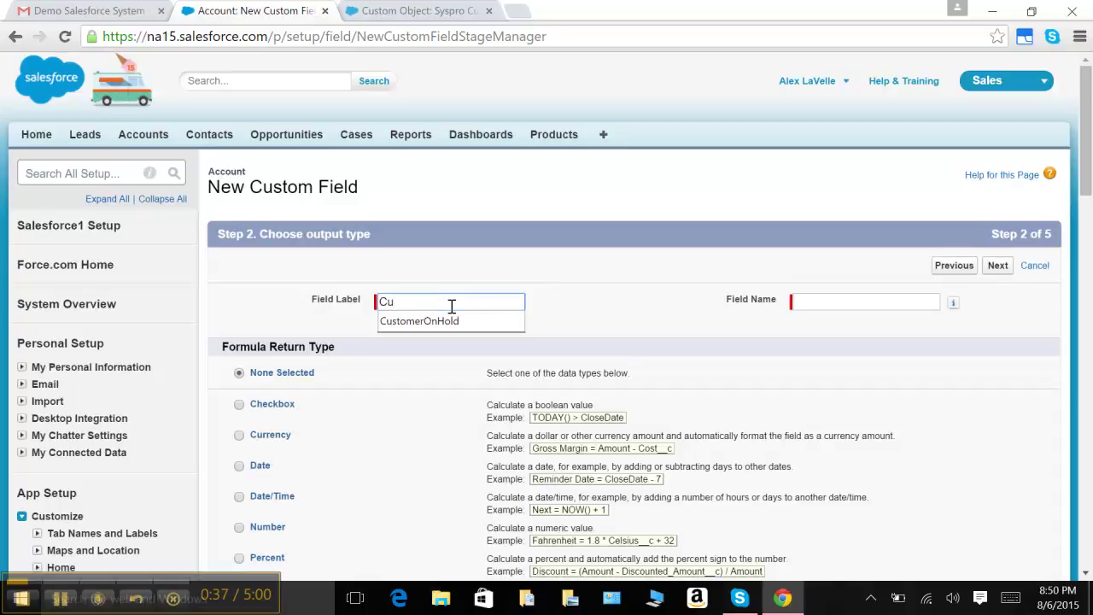
key(Down)
key(Return)
key(Tab)
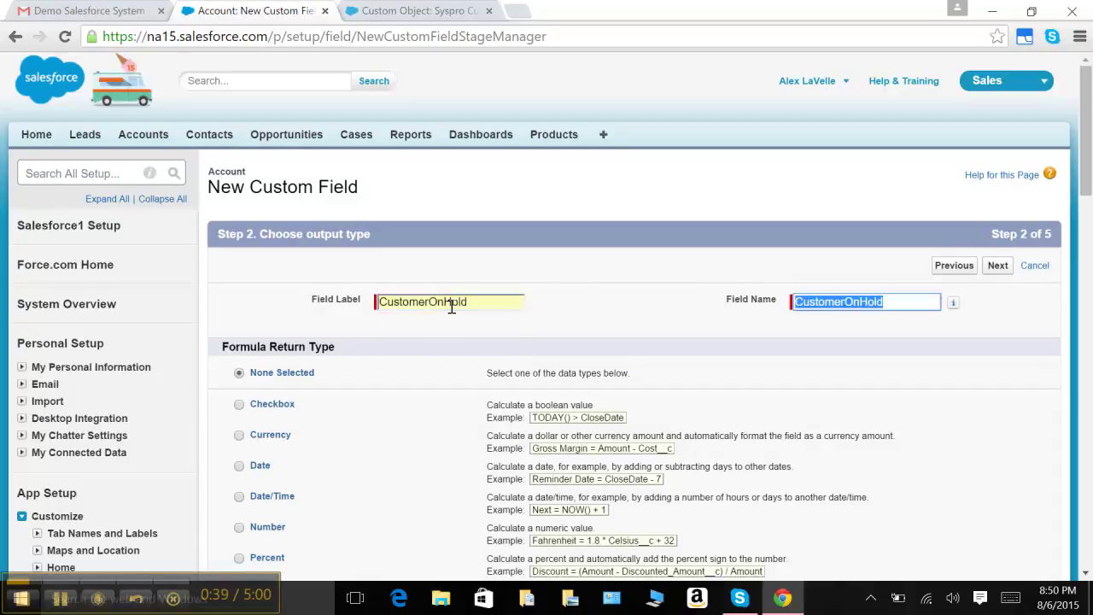
drag(1086, 159, 1087, 194)
click(239, 428)
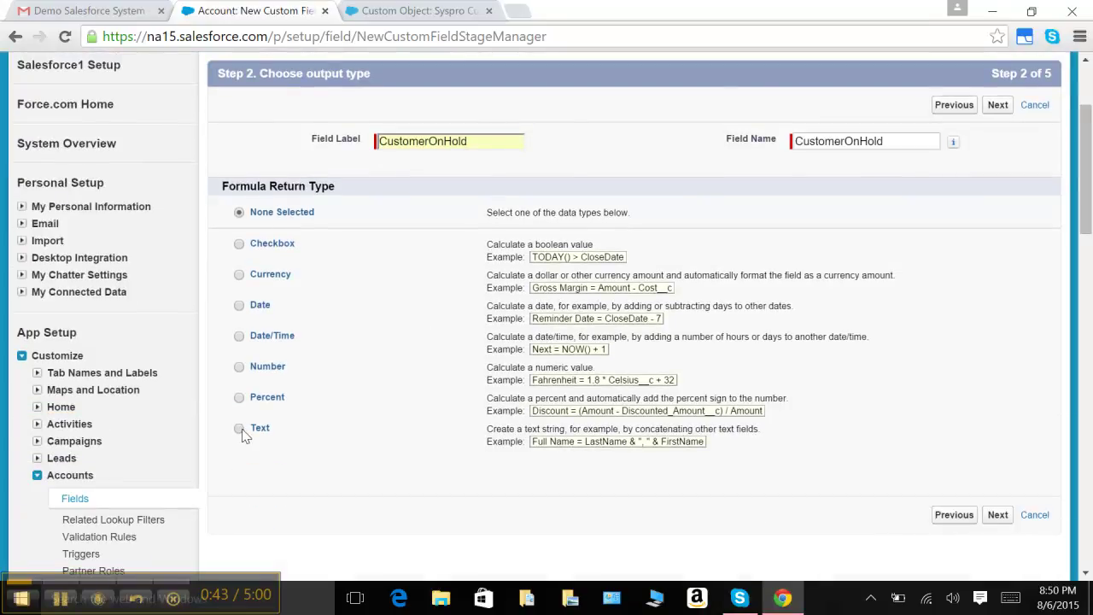
click(994, 108)
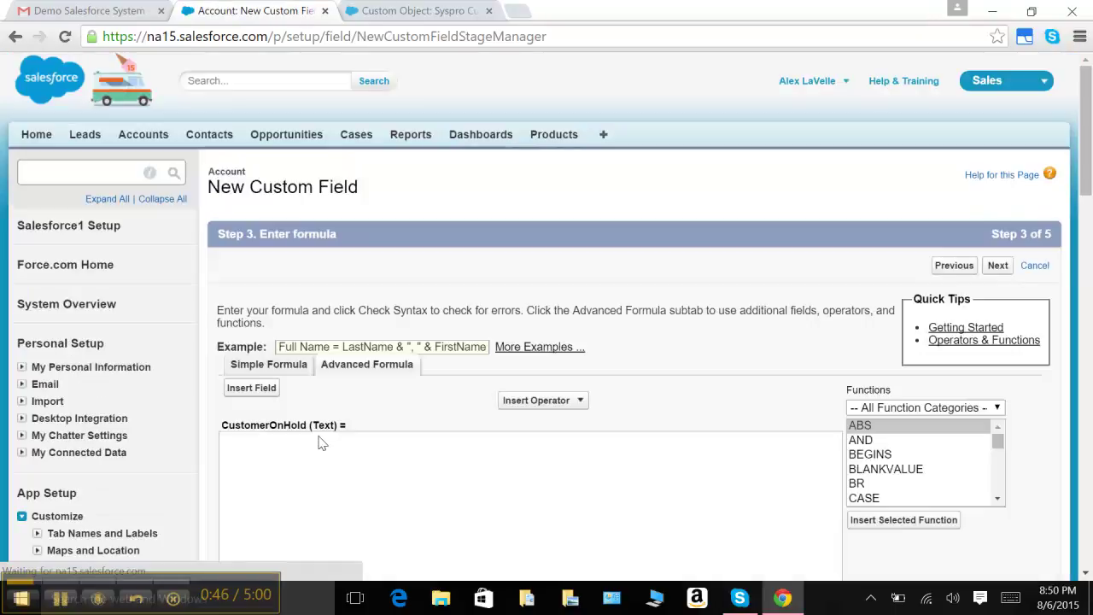
- Insert Account > Syspro Customer Record > CustomerOnHold as the formula and continue
click(249, 398)
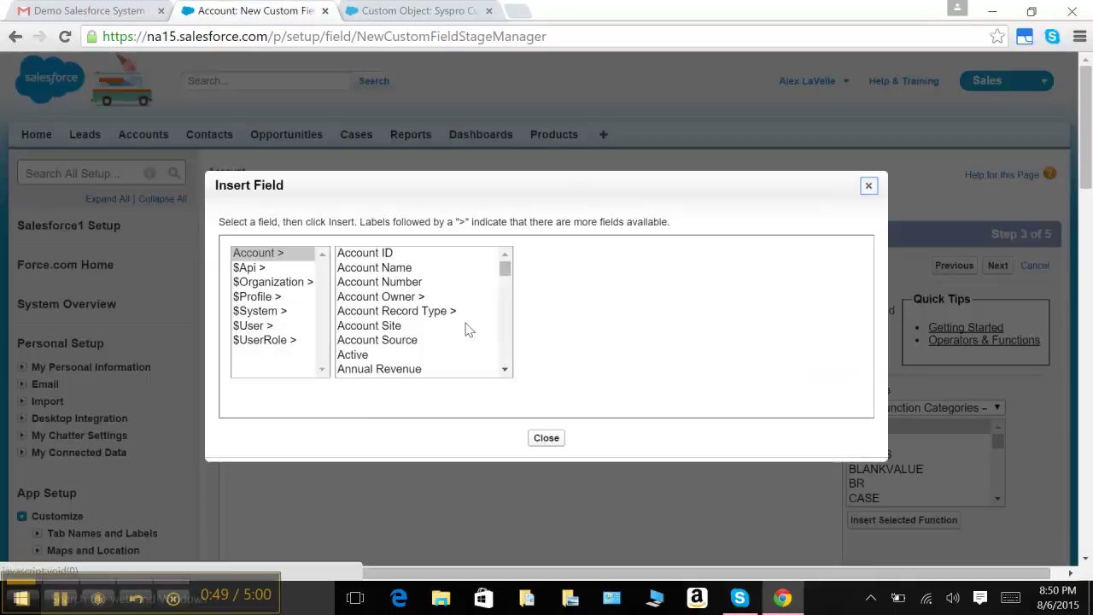
scroll(505, 286, down, 1)
scroll(505, 290, down, 3)
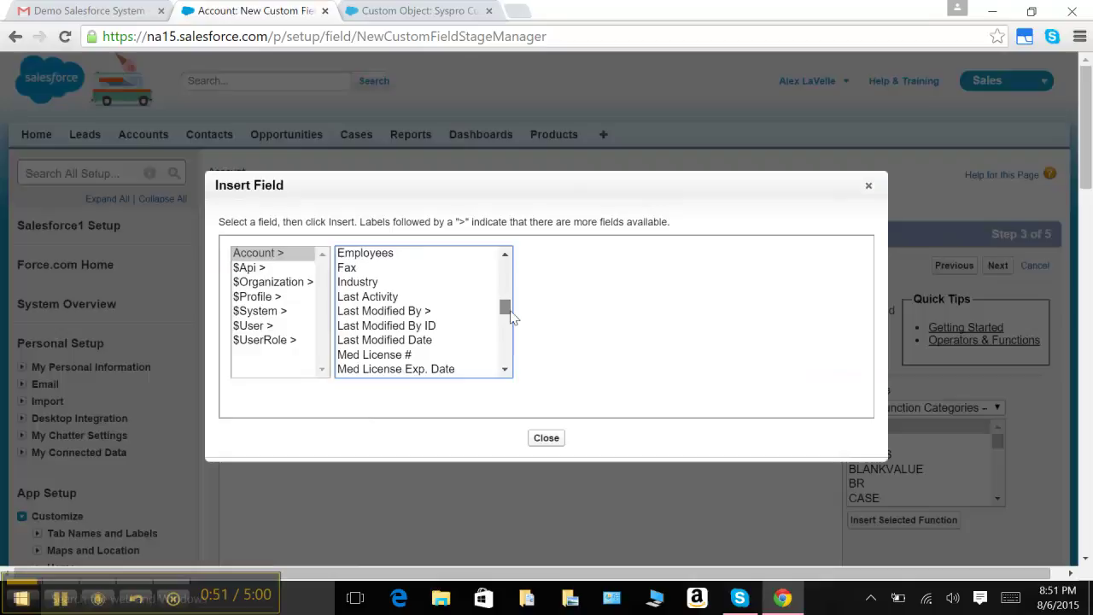
drag(509, 316, 510, 364)
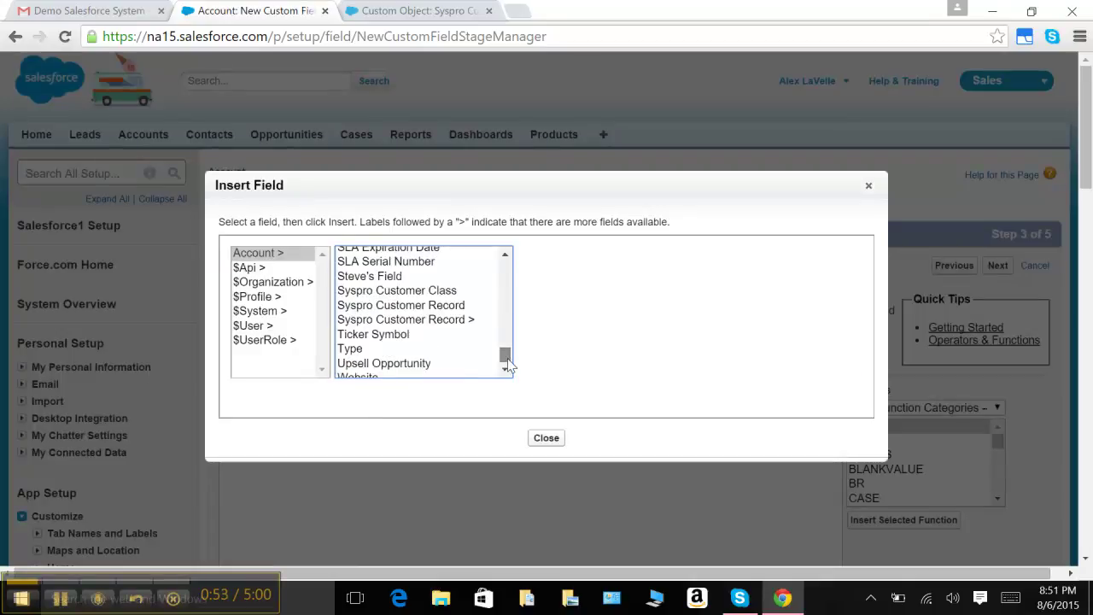
click(405, 319)
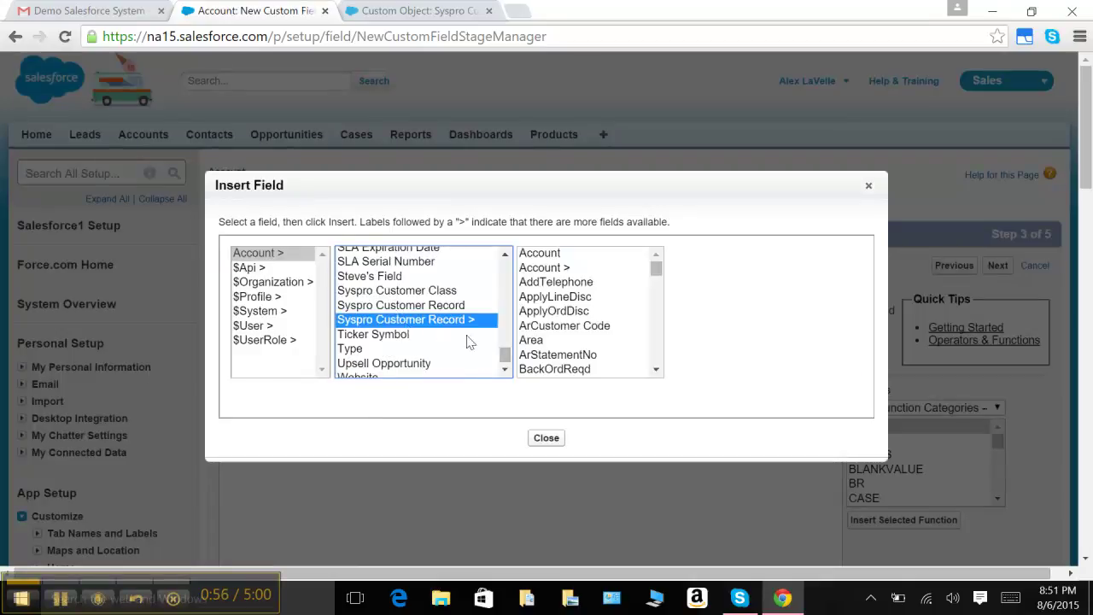
click(655, 270)
drag(656, 270, 656, 291)
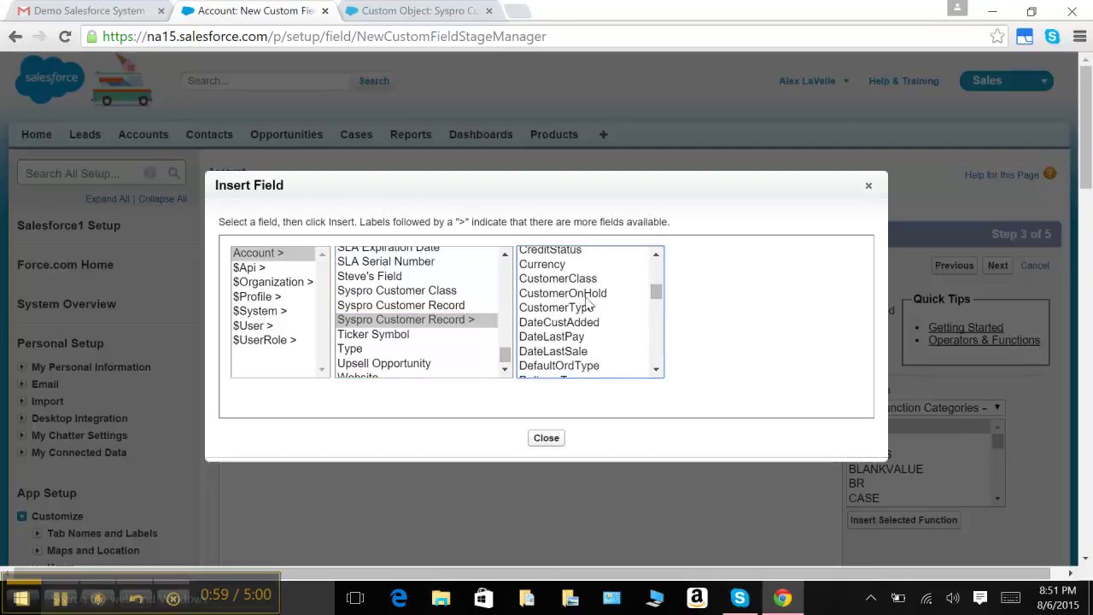
click(587, 299)
click(685, 344)
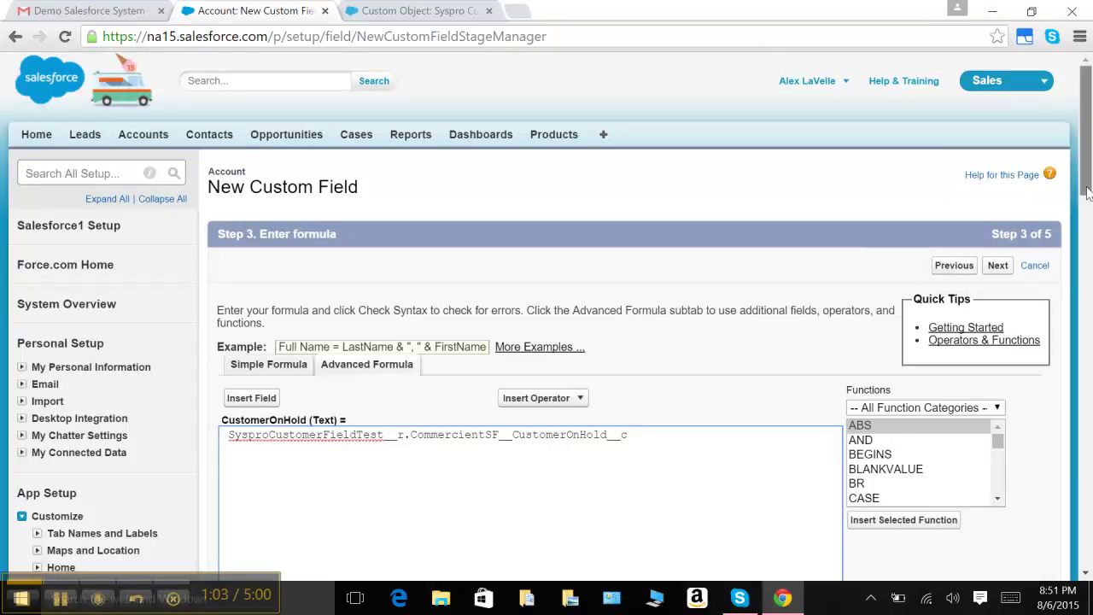
click(999, 264)
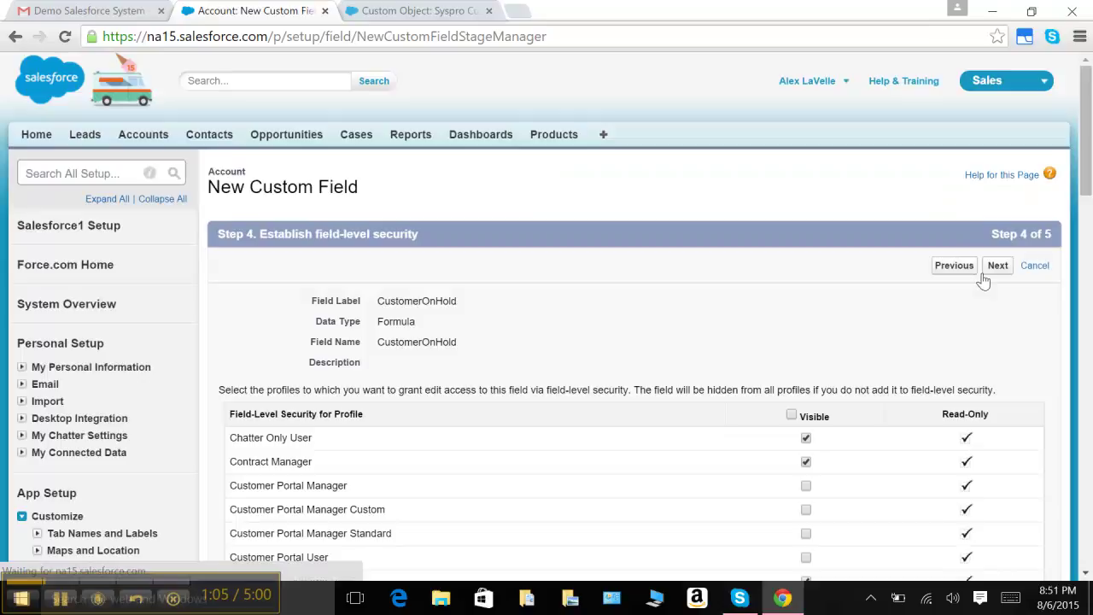
- Keep default field-level security and save CustomerOnHold to all three Account page layouts
click(983, 276)
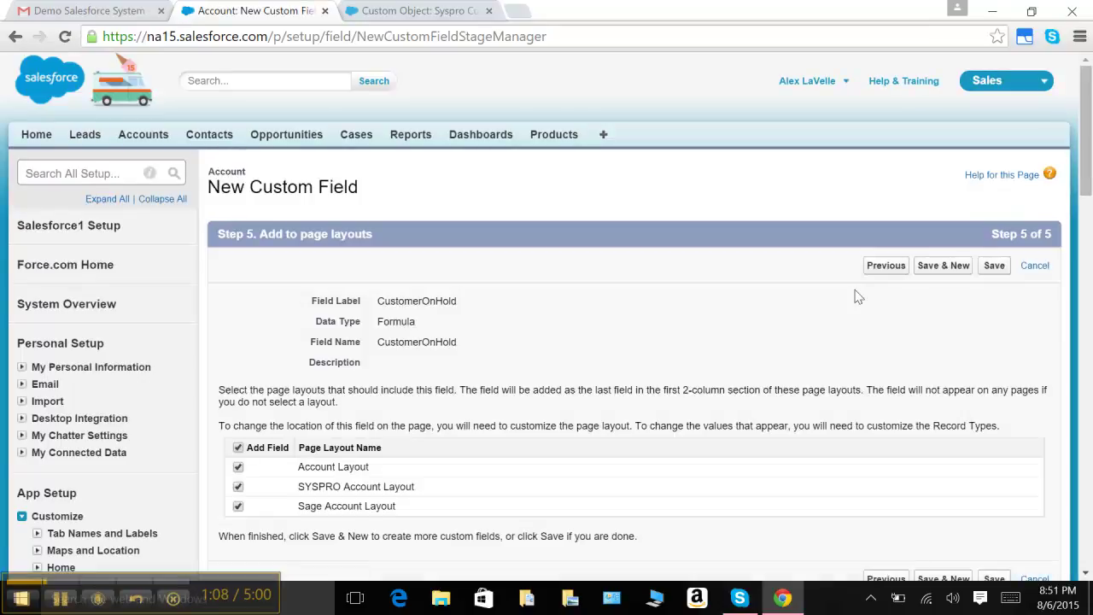
click(994, 266)
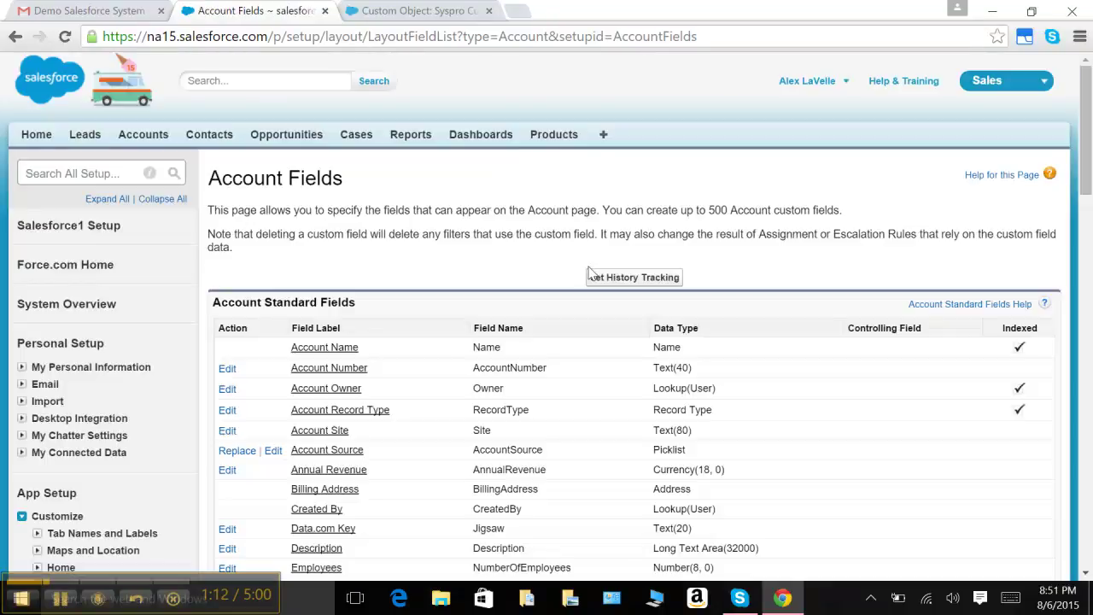
- Open Accounts home, then the Bayside Bikes account, each in a new browser tab
drag(1088, 128, 1088, 135)
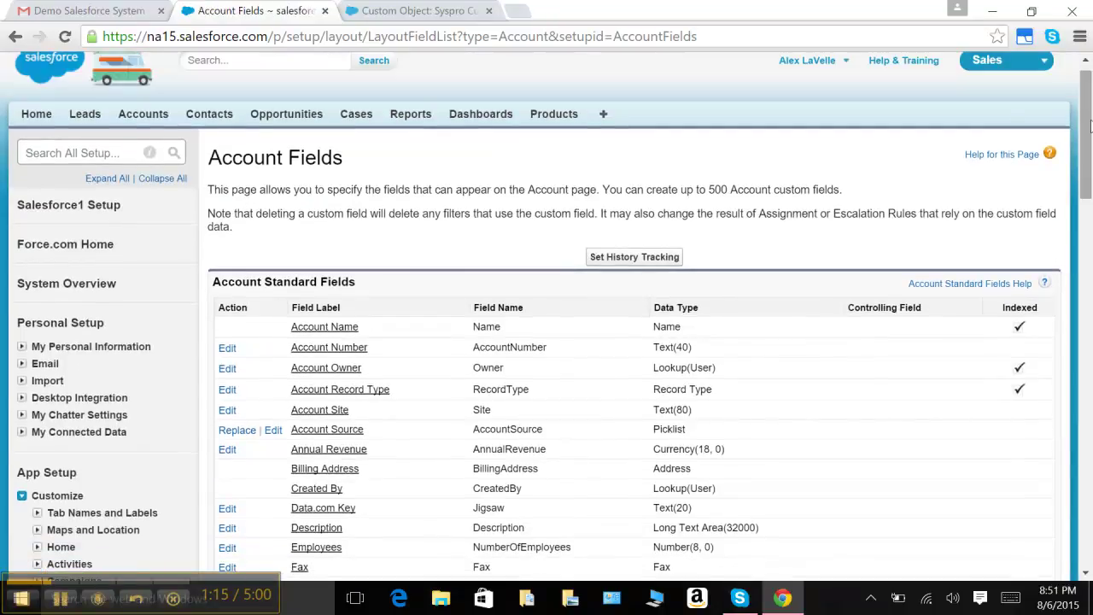
right_click(143, 115)
click(183, 124)
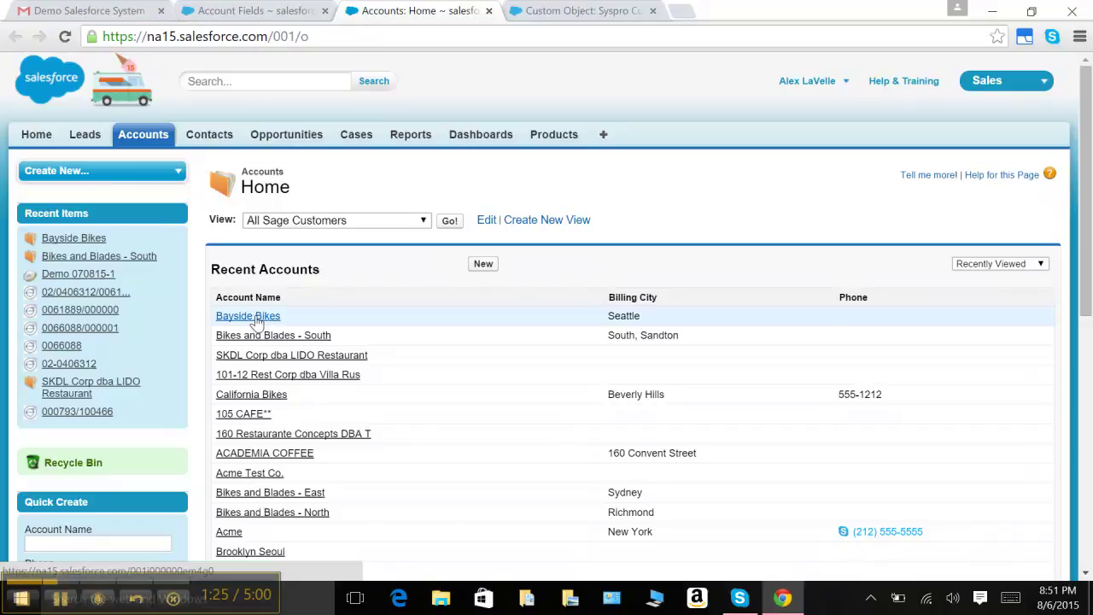
right_click(256, 320)
click(282, 325)
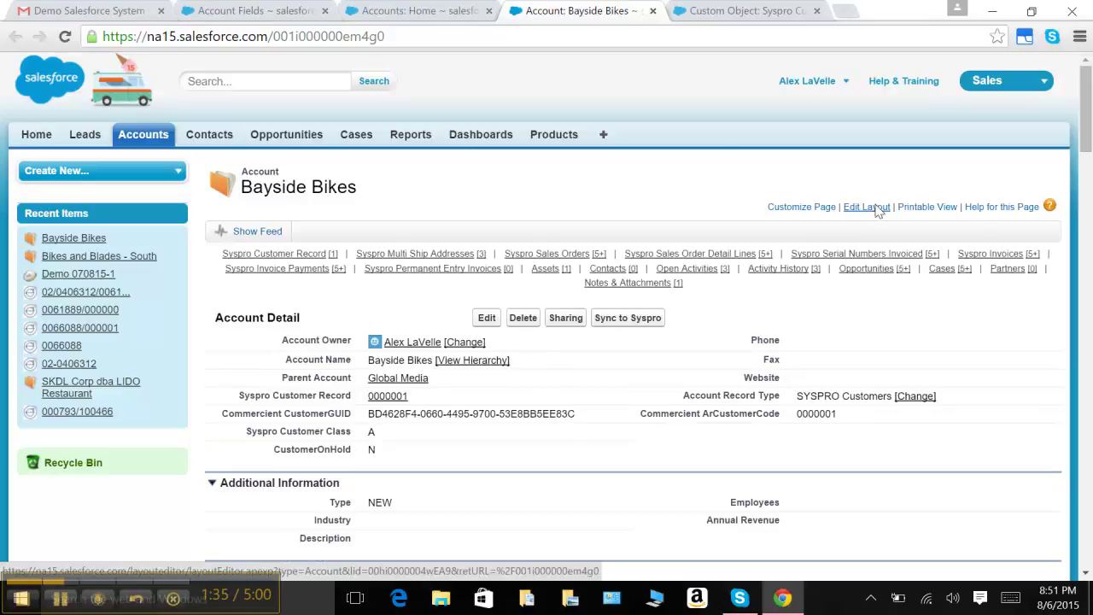
- Edit the SYSPRO Account Layout and drag a new Section into the Account Detail area
click(866, 206)
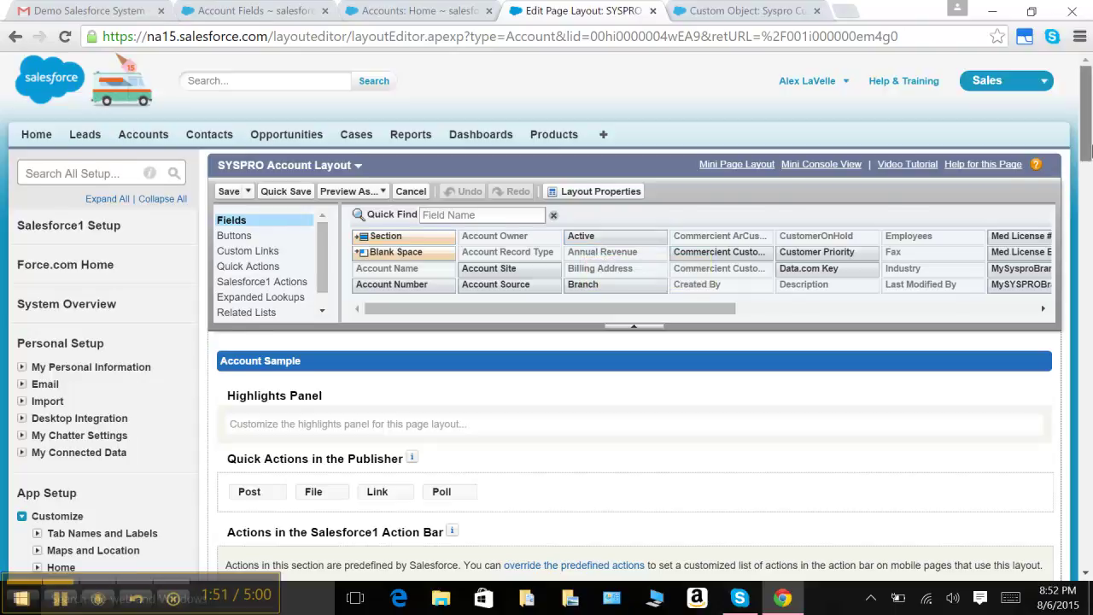
scroll(623, 256, down, 1)
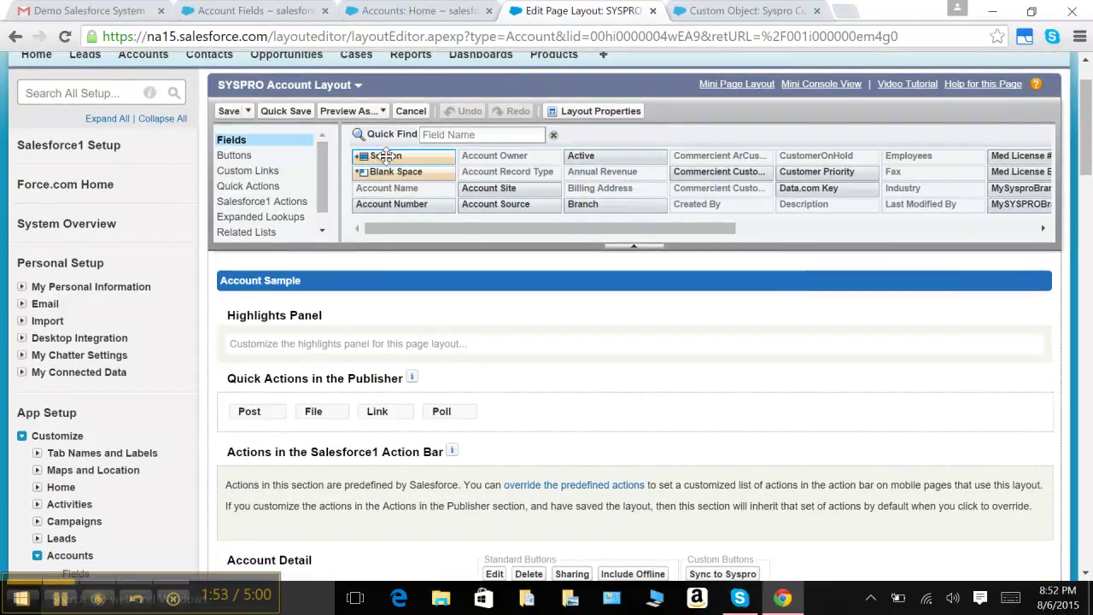
mouse_move(384, 155)
mouse_down()
mouse_move(377, 580)
mouse_move(362, 462)
mouse_up()
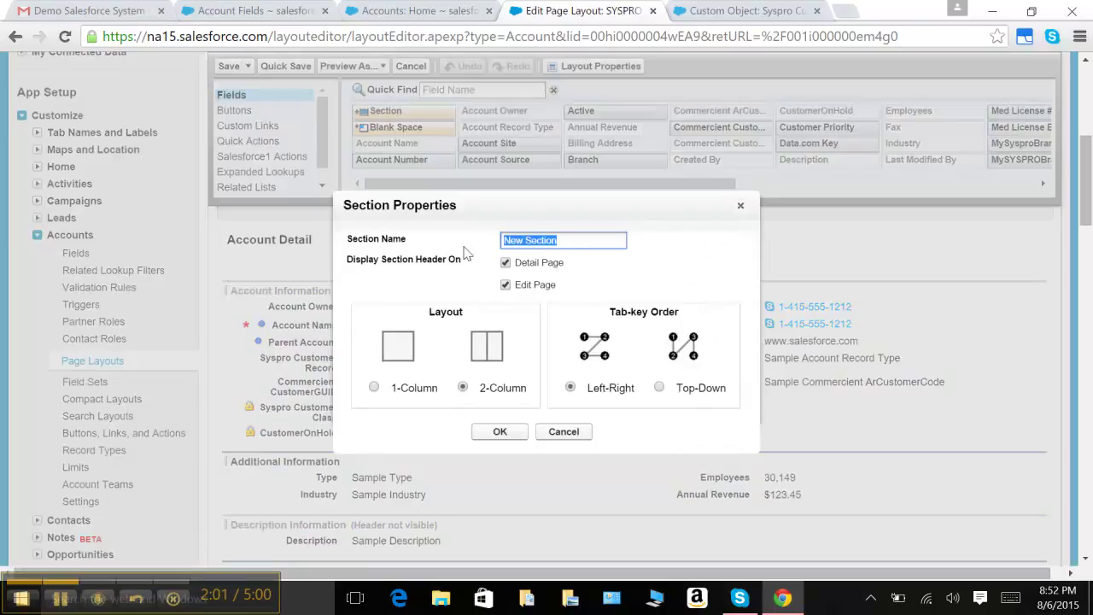
- Name the new layout section 'Syspro Customer Record Detail'
text(S)
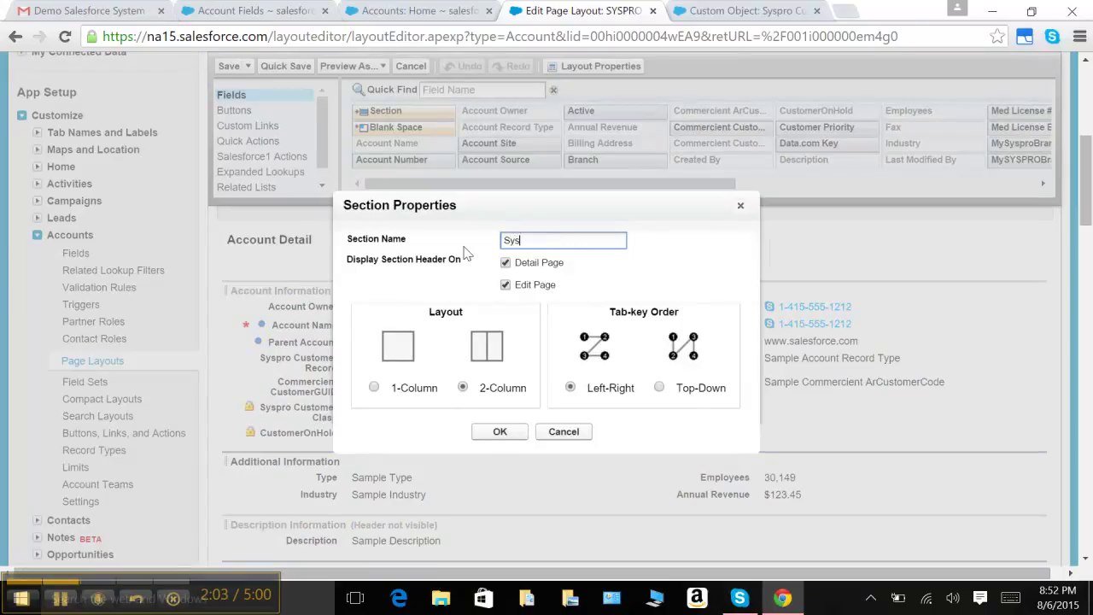
text(pro Custom)
text( er)
text(Record)
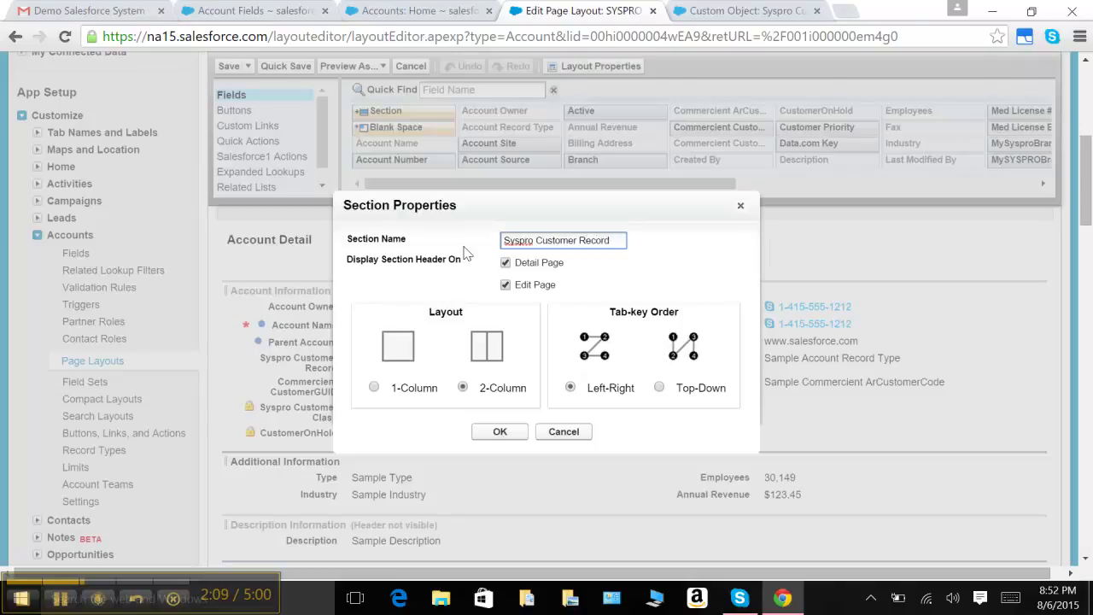
text( Detail)
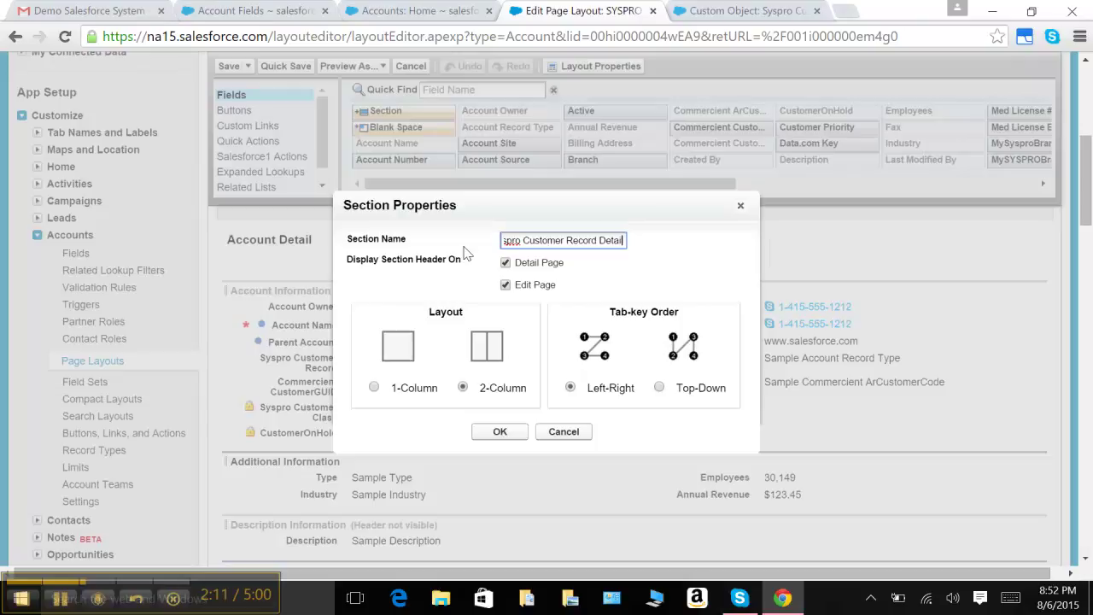
click(494, 432)
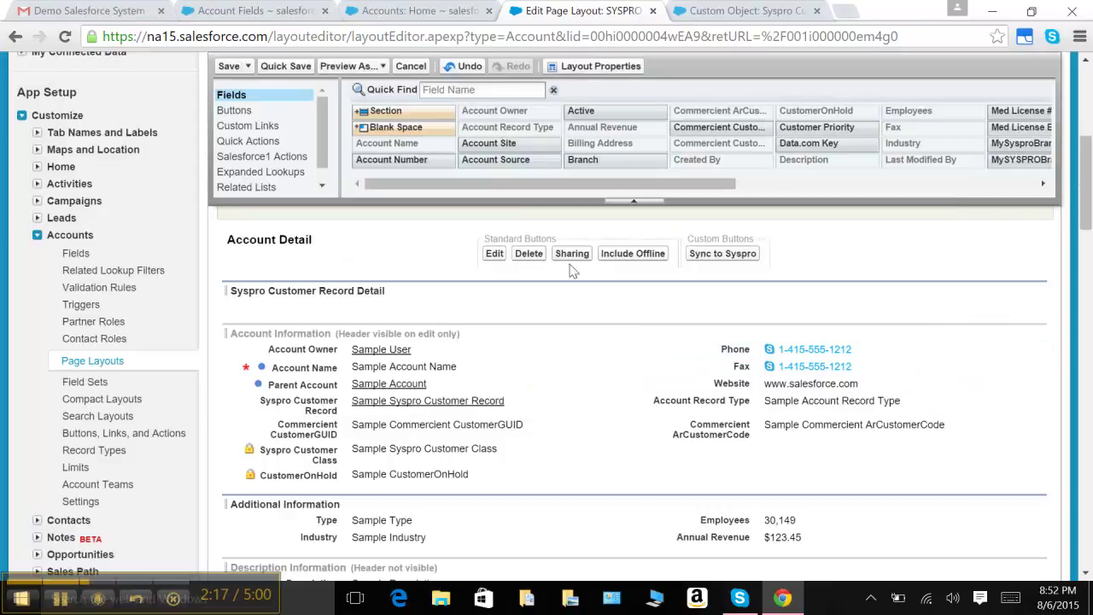
- Move the section below Account Information, put CustomerOnHold in it, and save the layout
mouse_move(341, 291)
drag(357, 292, 358, 496)
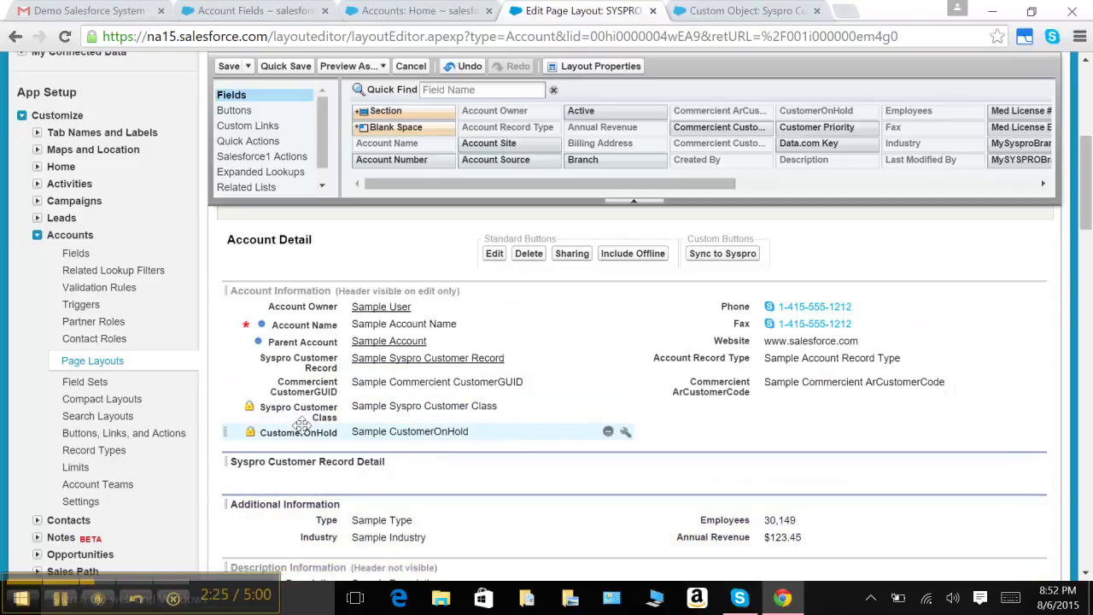
mouse_move(410, 473)
drag(423, 431, 420, 462)
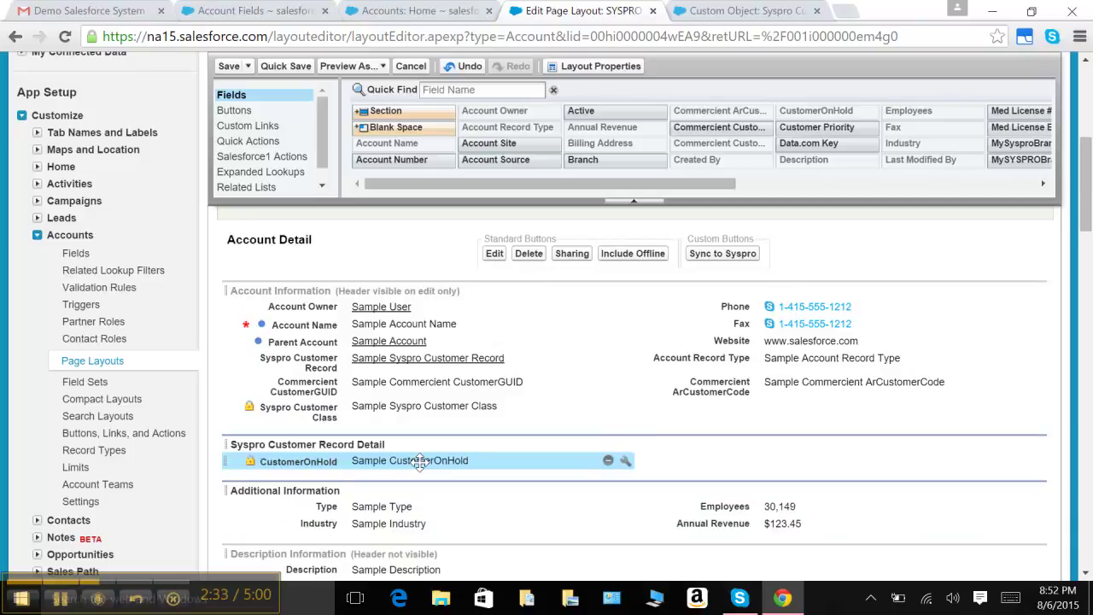
click(230, 66)
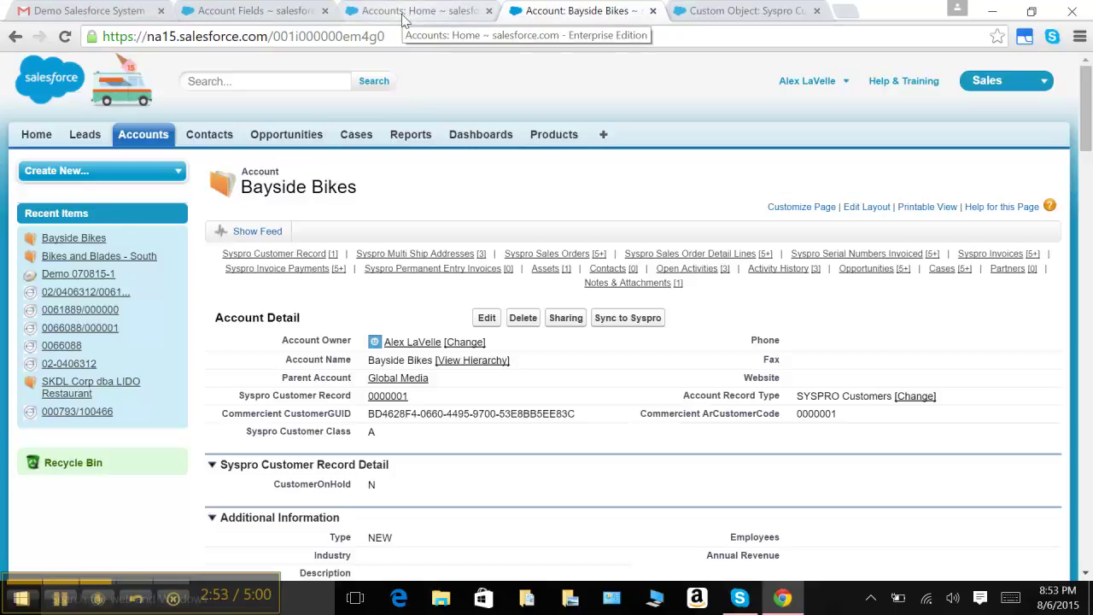
- From the Account Fields page, start another new custom field of type Formula
click(287, 9)
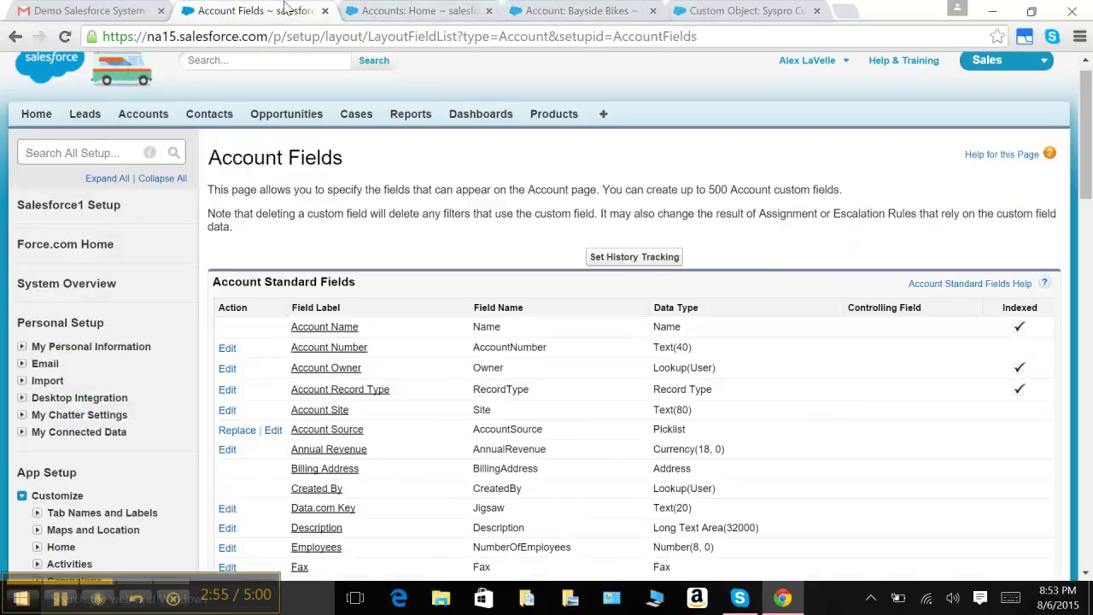
drag(1090, 196, 1090, 220)
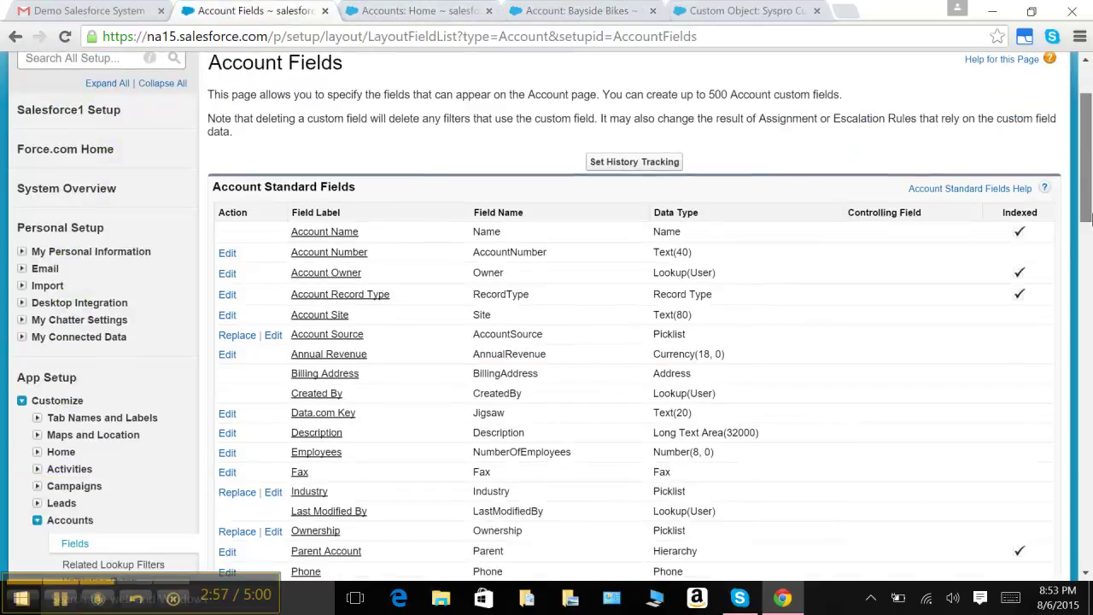
scroll(492, 392, down, 4)
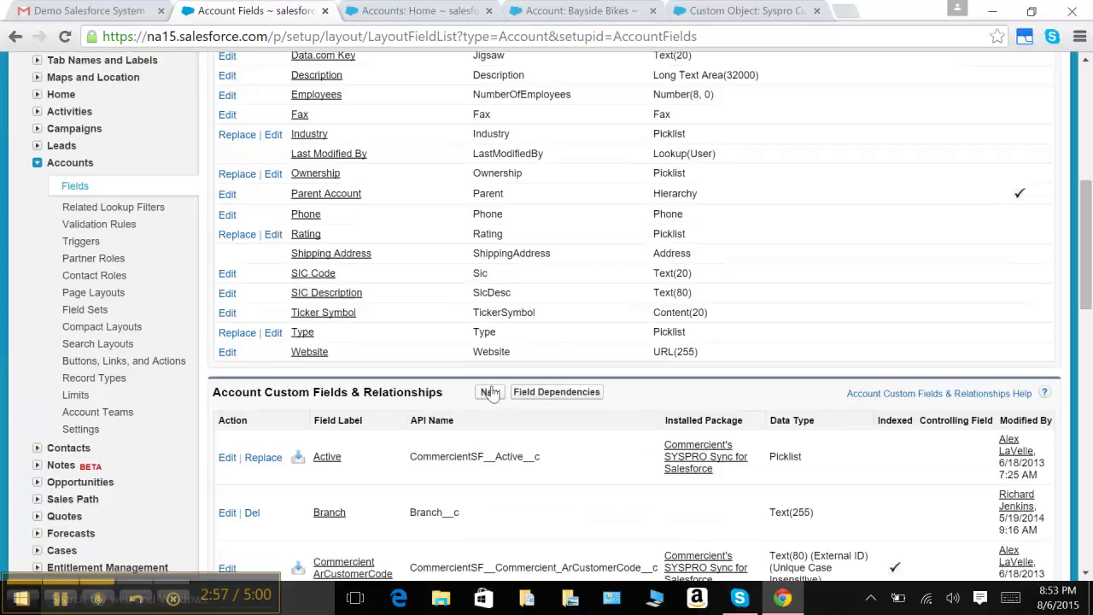
click(489, 392)
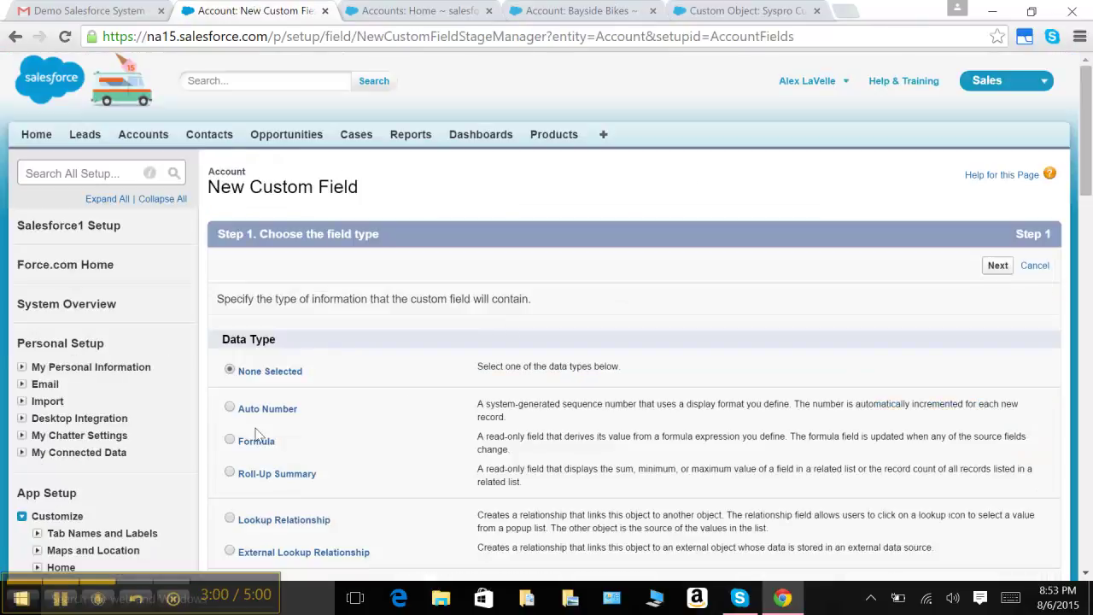
click(229, 440)
click(1001, 267)
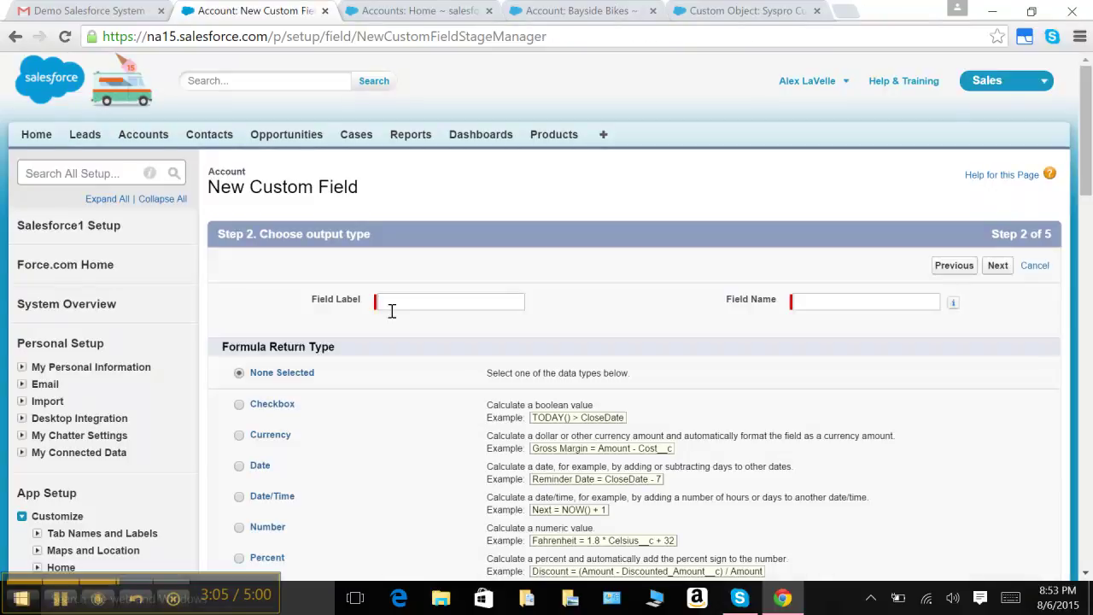
- Label the field HighBalance with a Number return type and 2 decimal places
click(389, 305)
text(High)
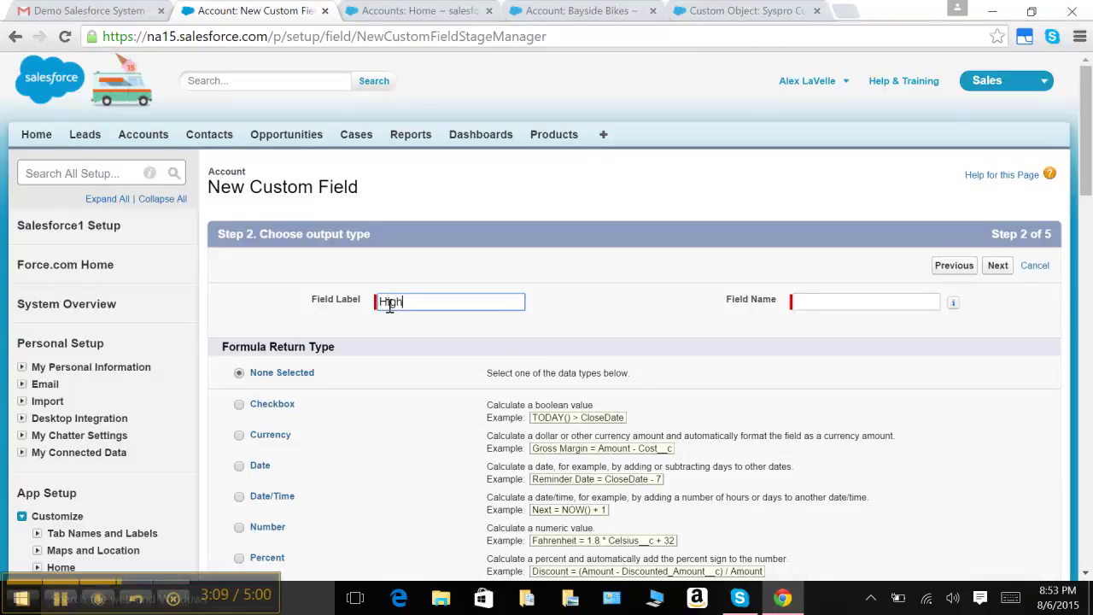
text(Balance)
key(Tab)
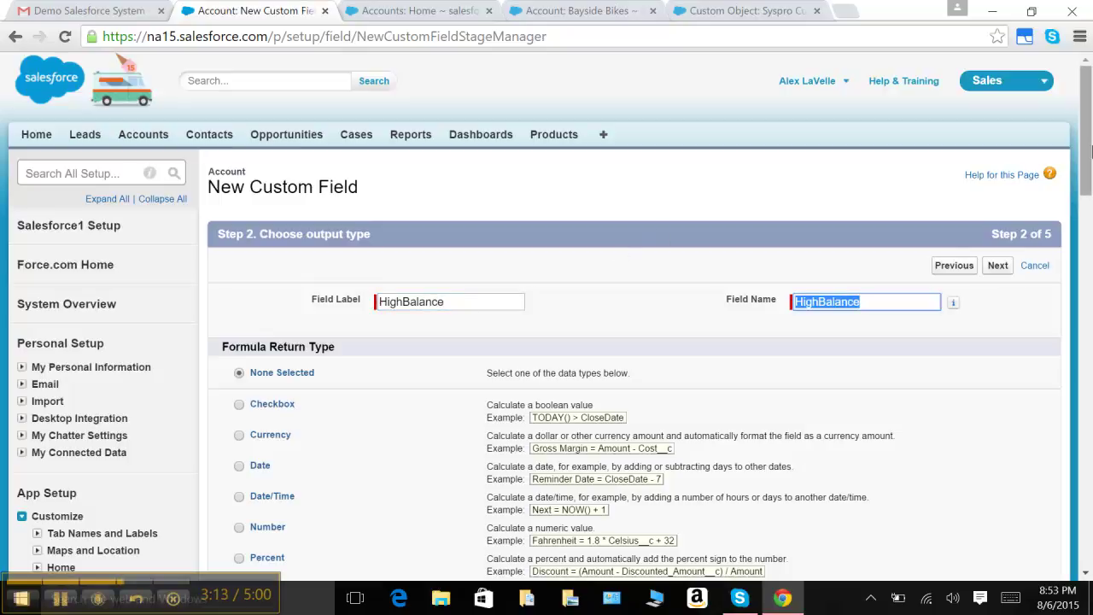
drag(1089, 183, 1089, 265)
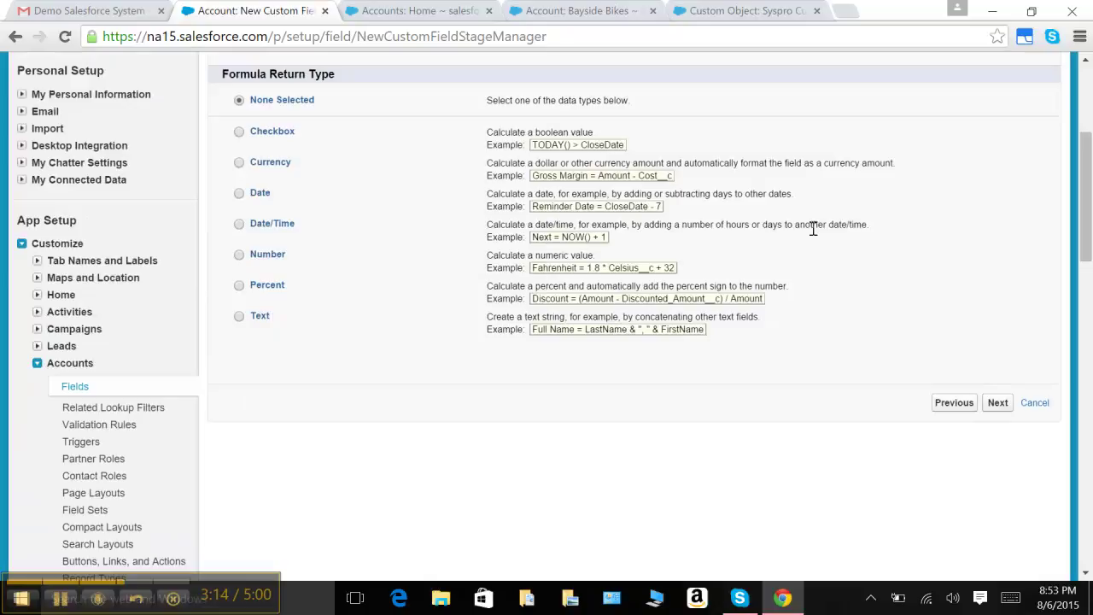
click(239, 255)
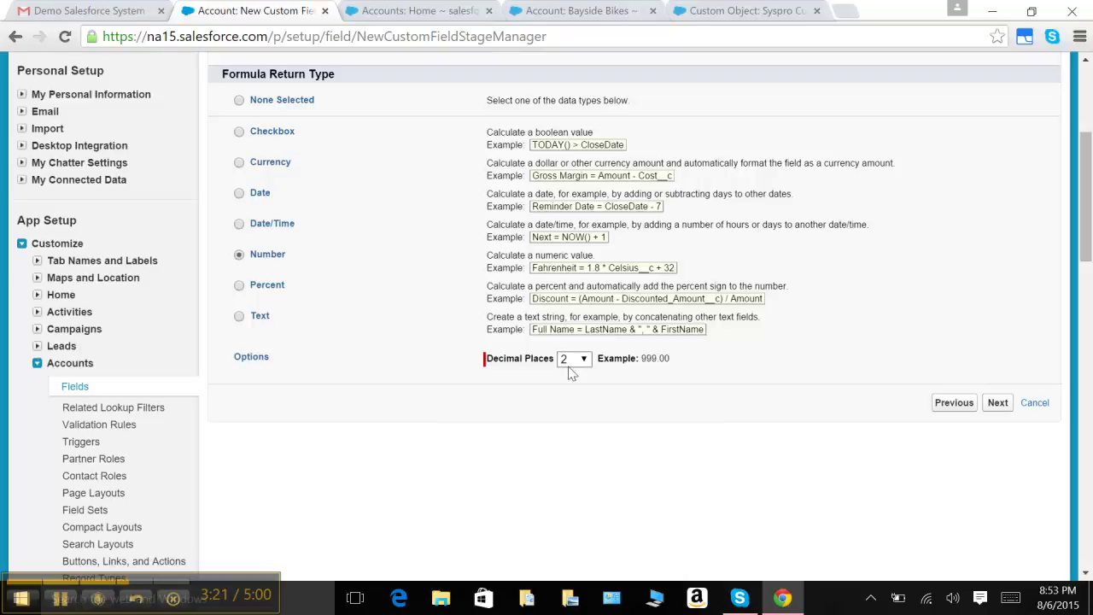
click(997, 402)
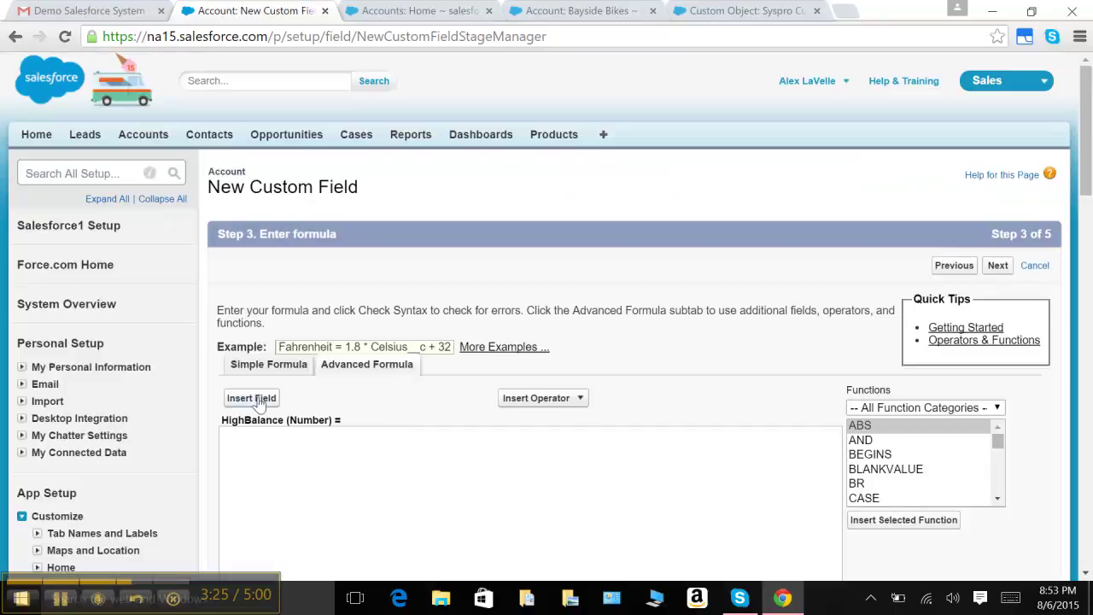
- Insert the Syspro Customer Record's HighestBalance field into the HighBalance formula
click(251, 396)
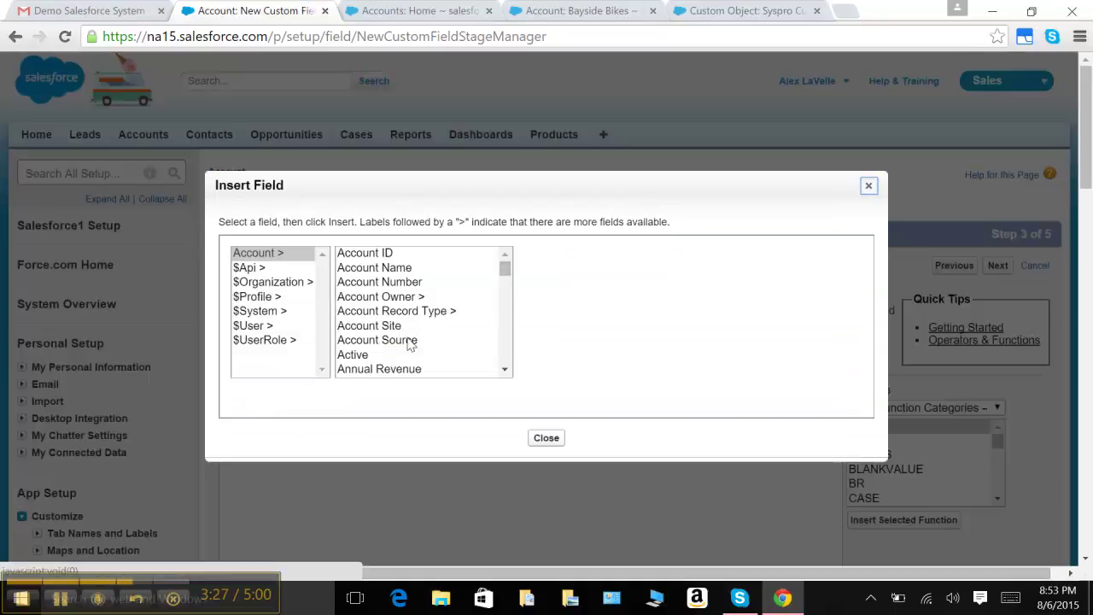
drag(507, 269, 510, 364)
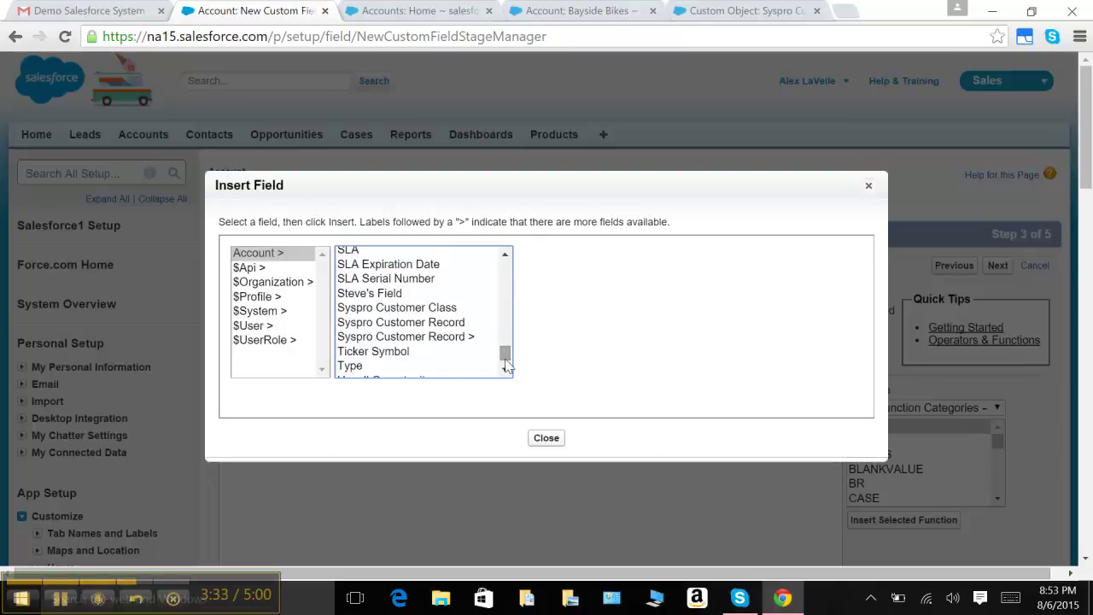
click(447, 339)
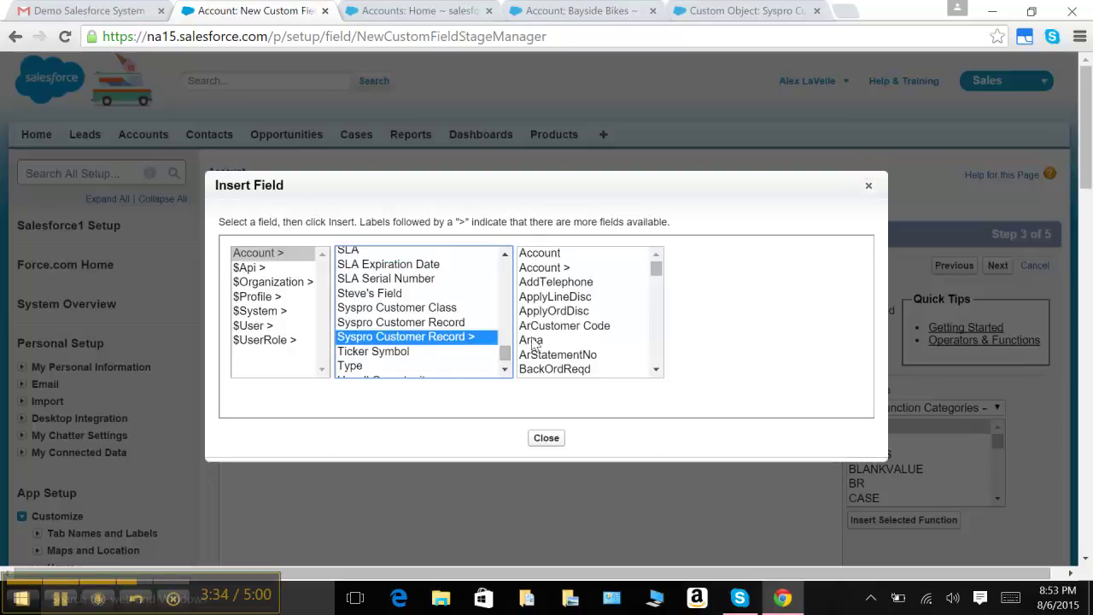
click(657, 269)
drag(658, 269, 658, 309)
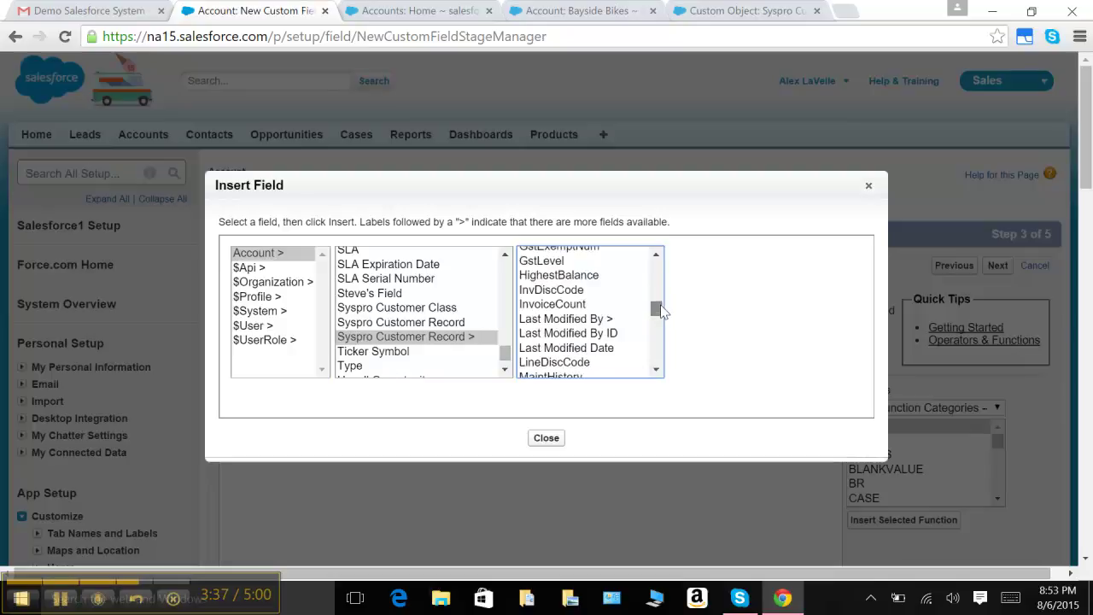
click(589, 276)
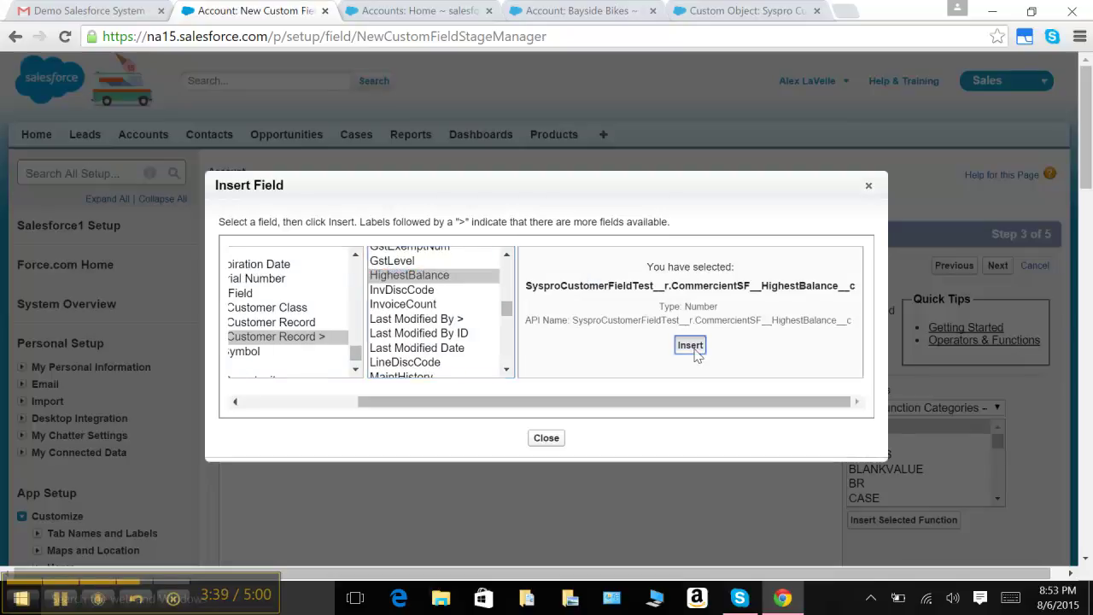
click(694, 348)
- Keep default security, save HighBalance to all three layouts, and go to Accounts Home
click(995, 266)
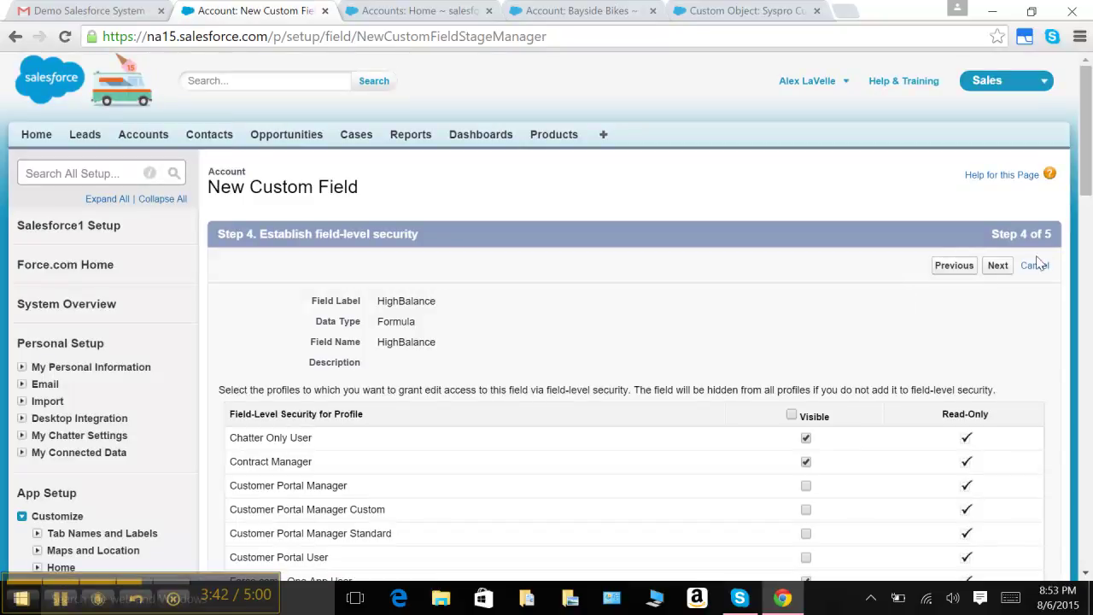
click(1007, 267)
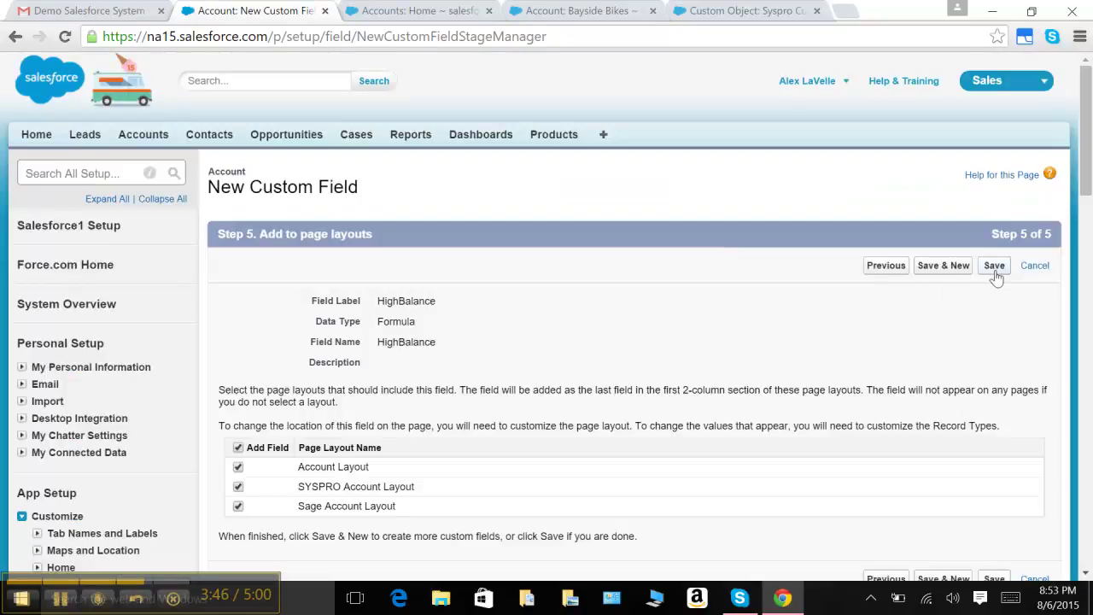
click(994, 265)
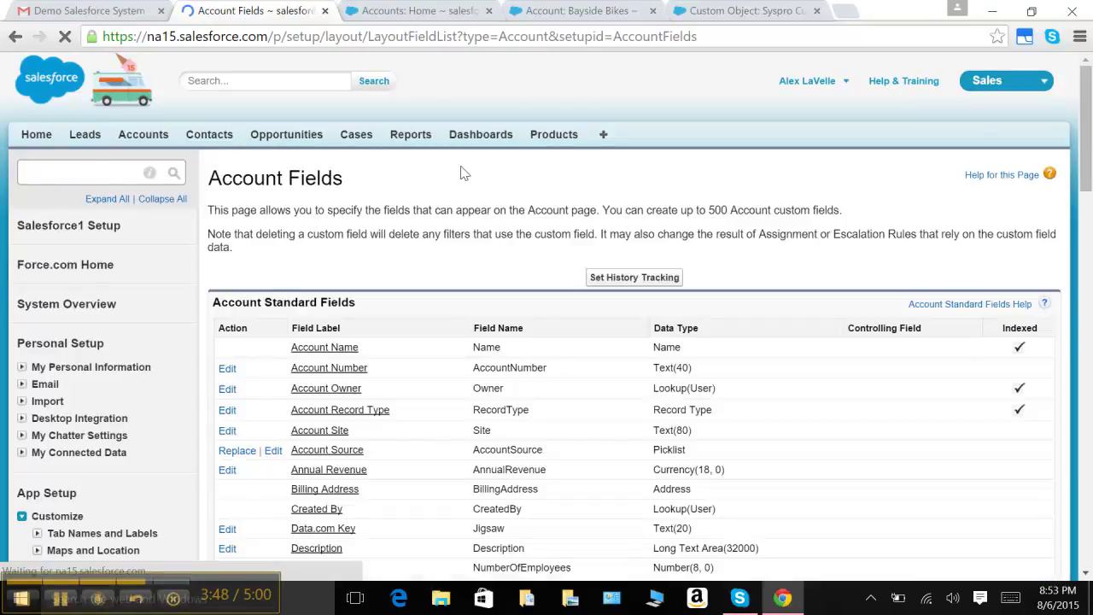
click(415, 11)
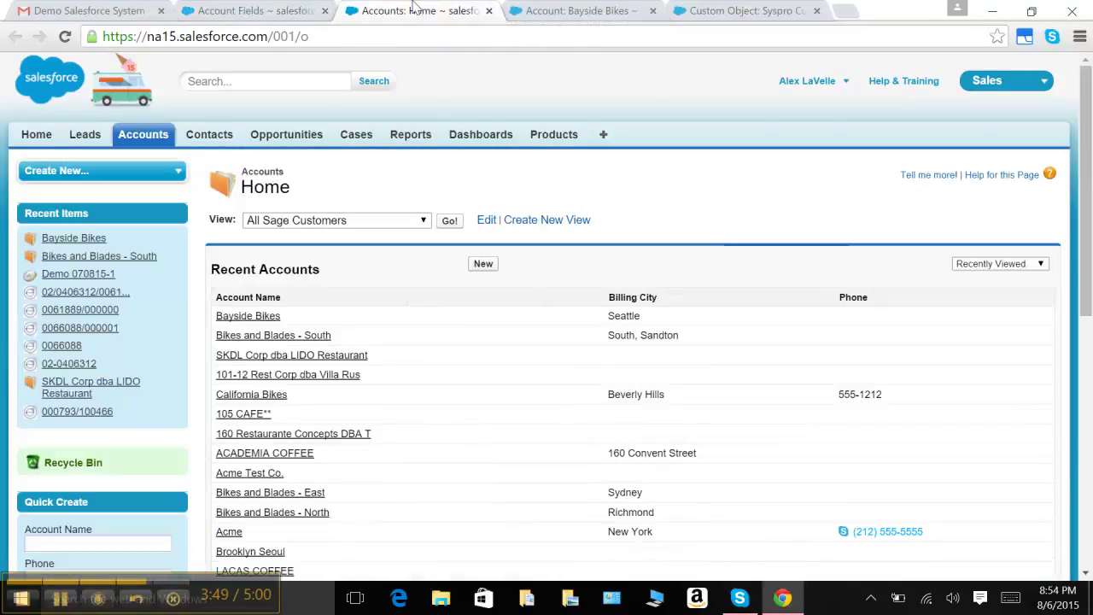
- Edit the Bayside Bikes account layout to place HighBalance under CustomerOnHold, then save it
click(580, 11)
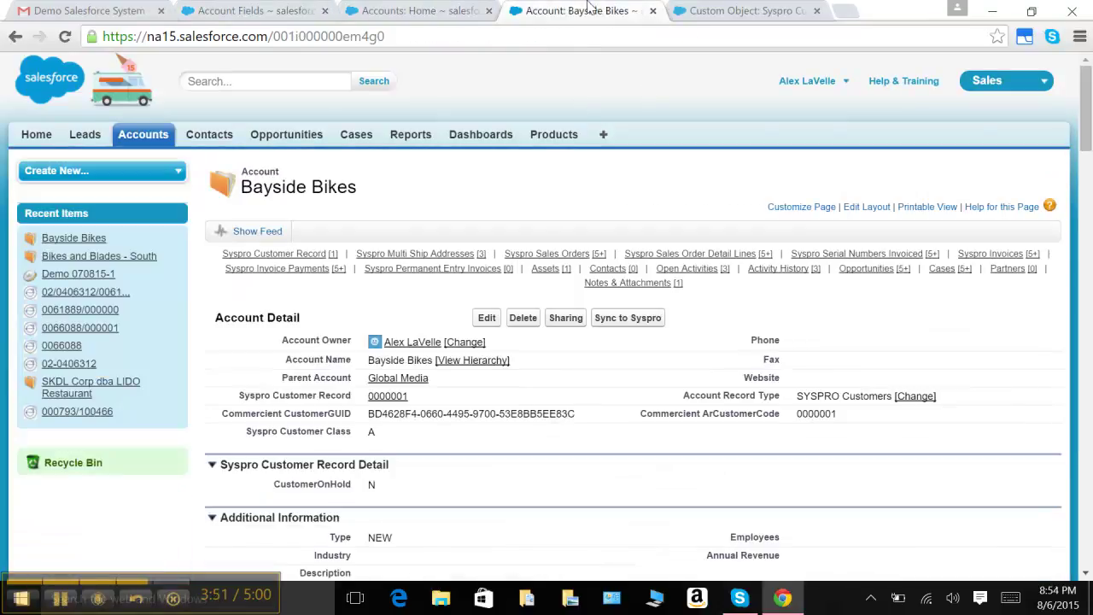
click(873, 210)
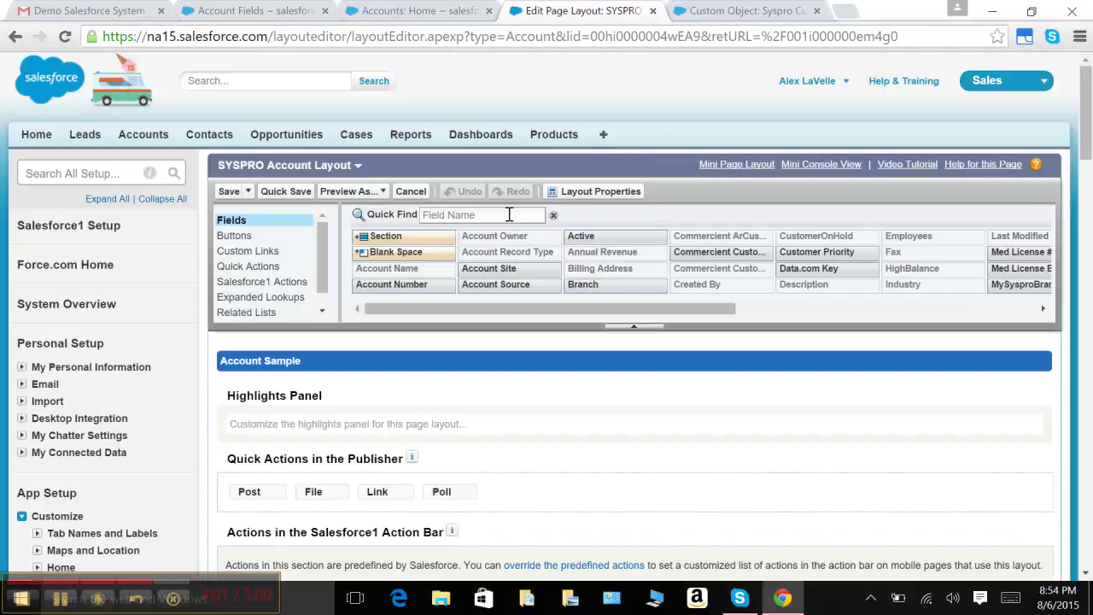
click(510, 214)
text(hi)
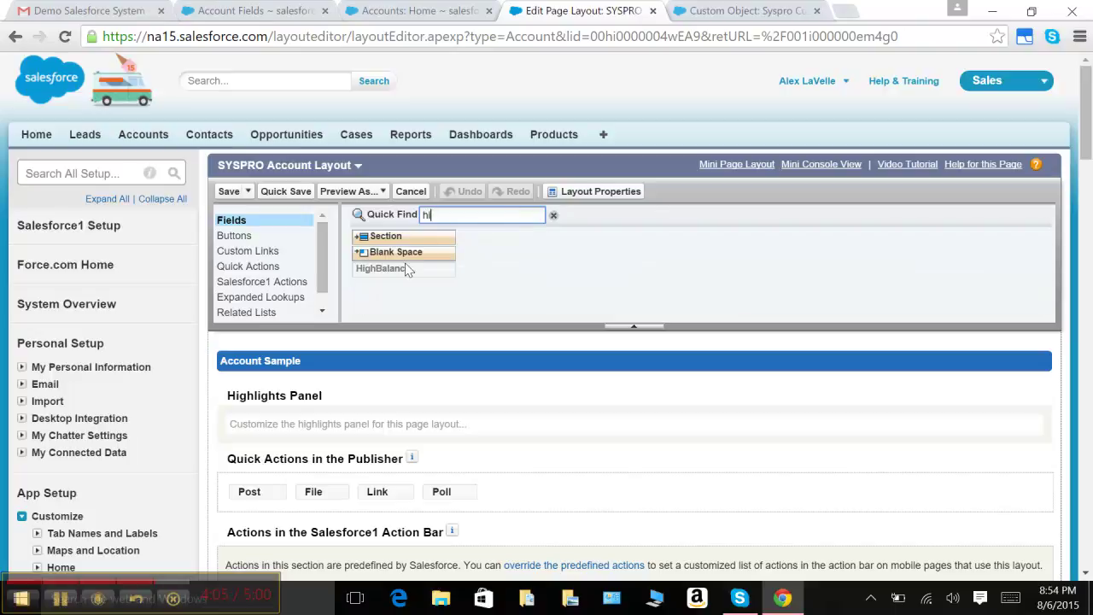
scroll(427, 290, down, 3)
scroll(438, 299, down, 1)
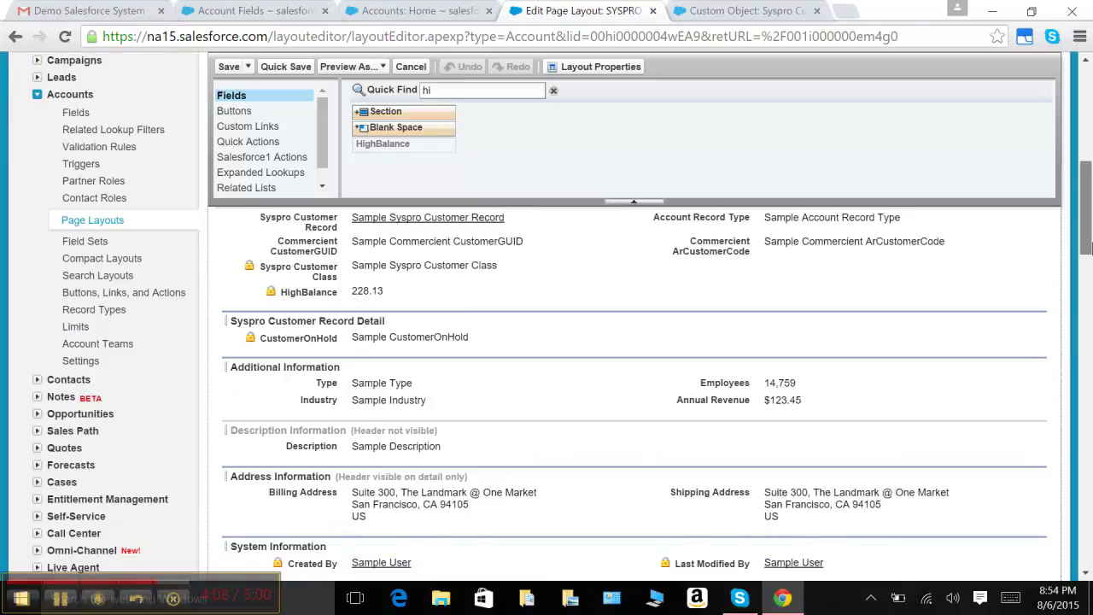
drag(1090, 232, 1090, 271)
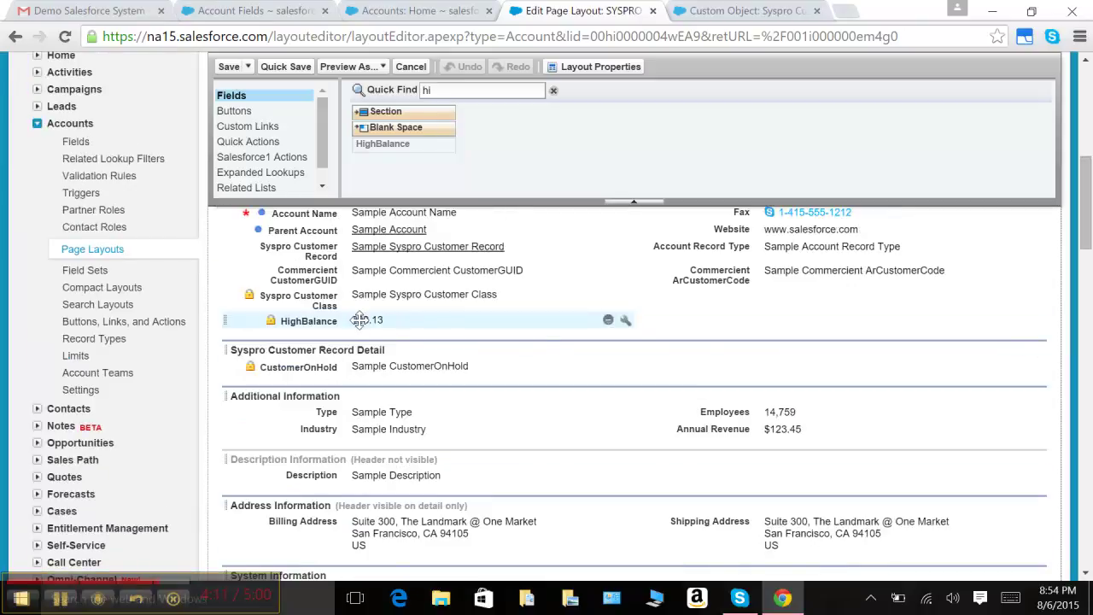
drag(360, 319, 361, 357)
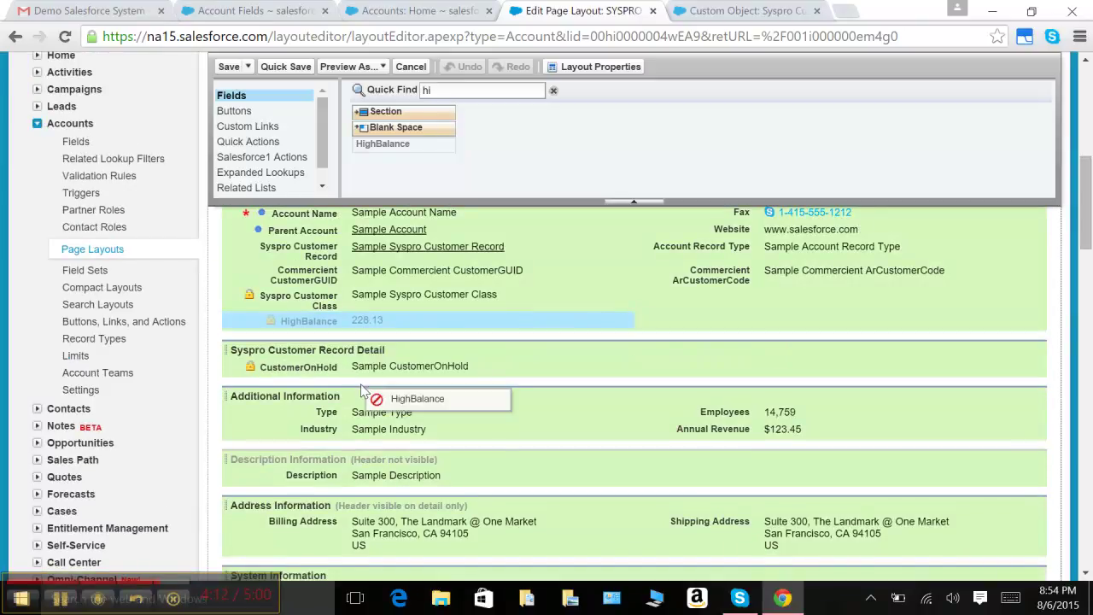
drag(360, 357, 339, 369)
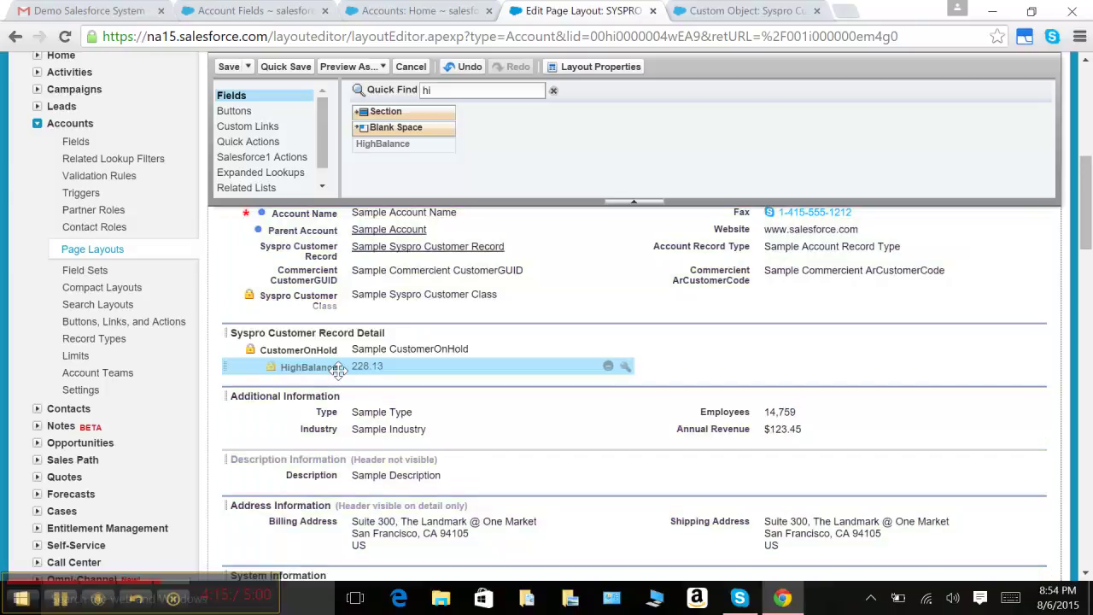
click(229, 66)
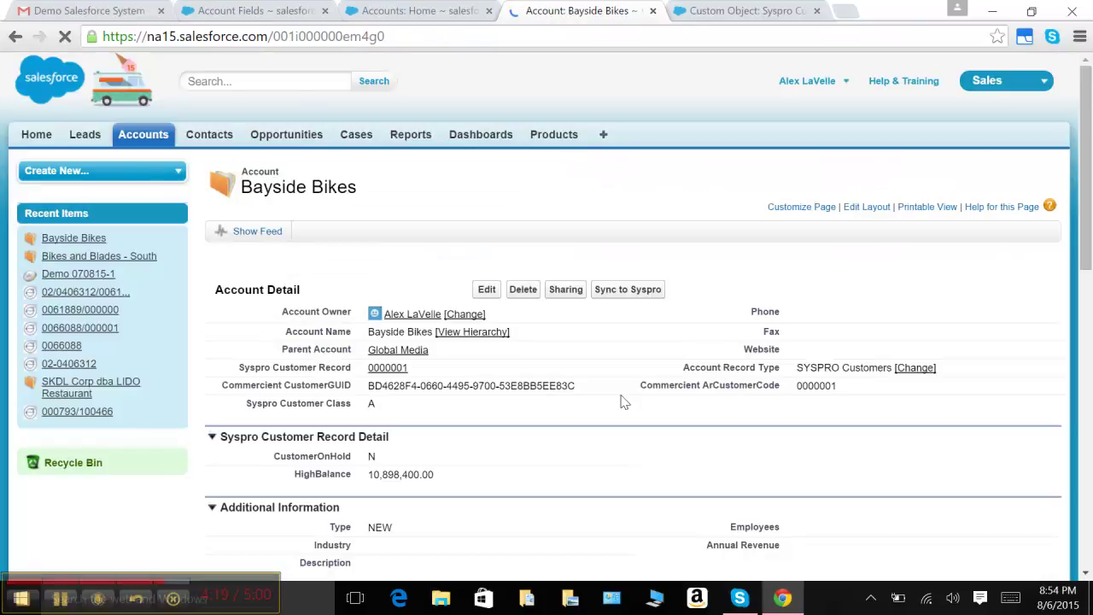
- Scroll down the Bayside Bikes account page to check the Syspro Customer Record Detail values
scroll(597, 359, down, 2)
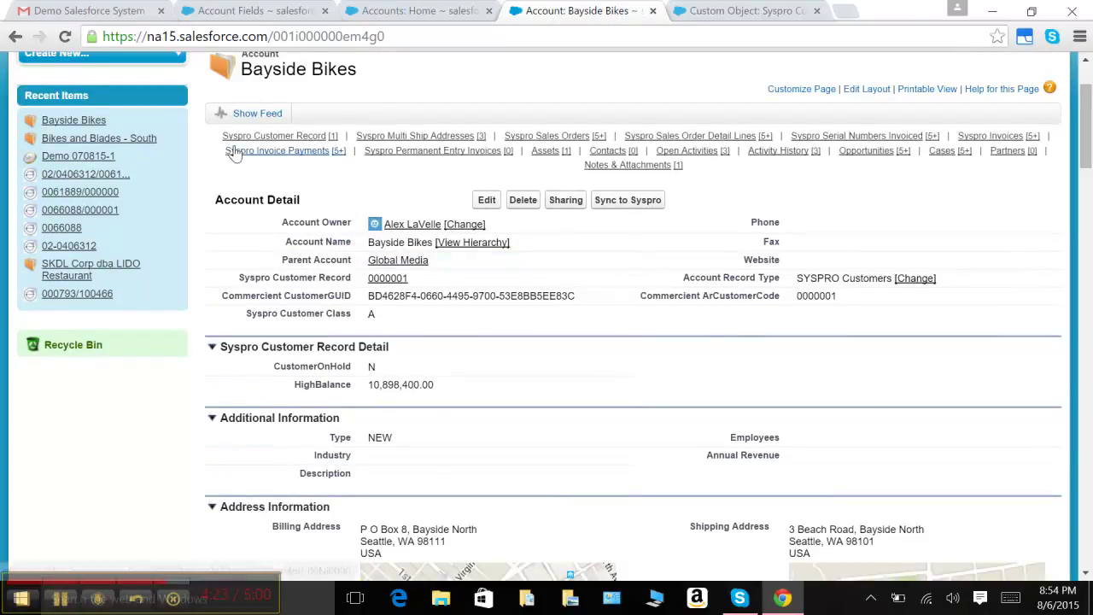